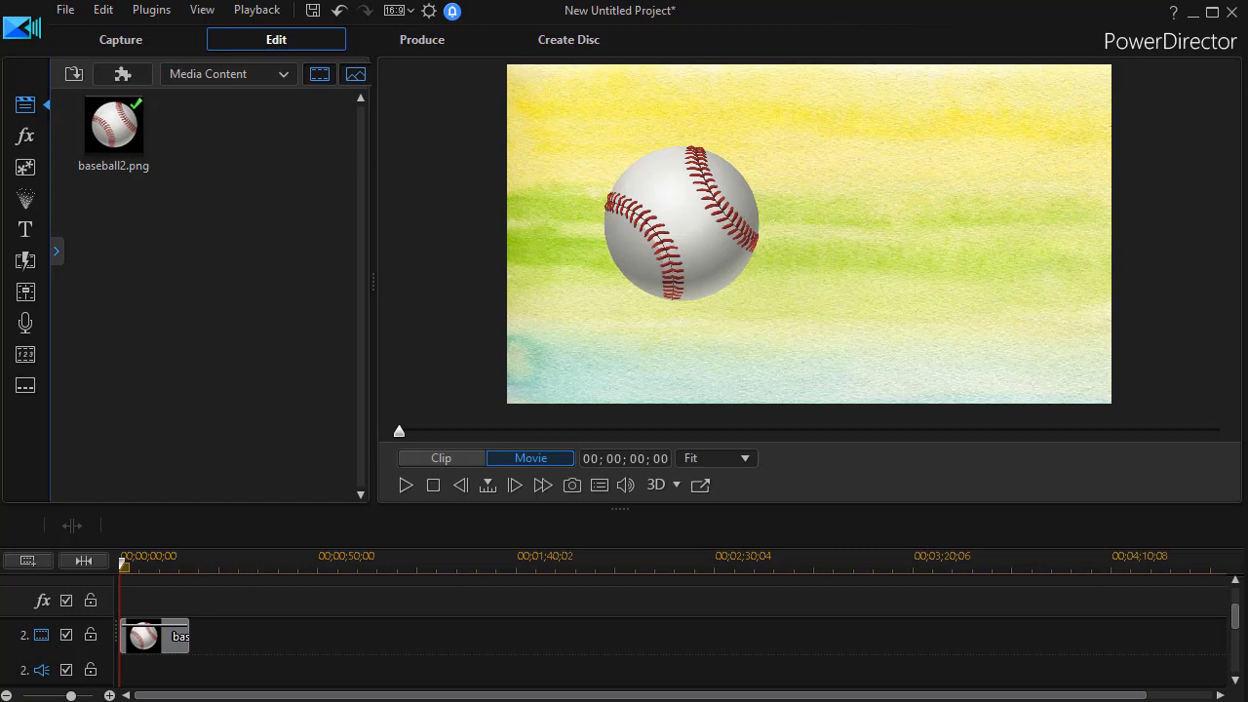
Preview the movie, and open the baseball clip's motion path settings in PiP Designer.
{"action": "left_click", "coordinate": [404, 484]}
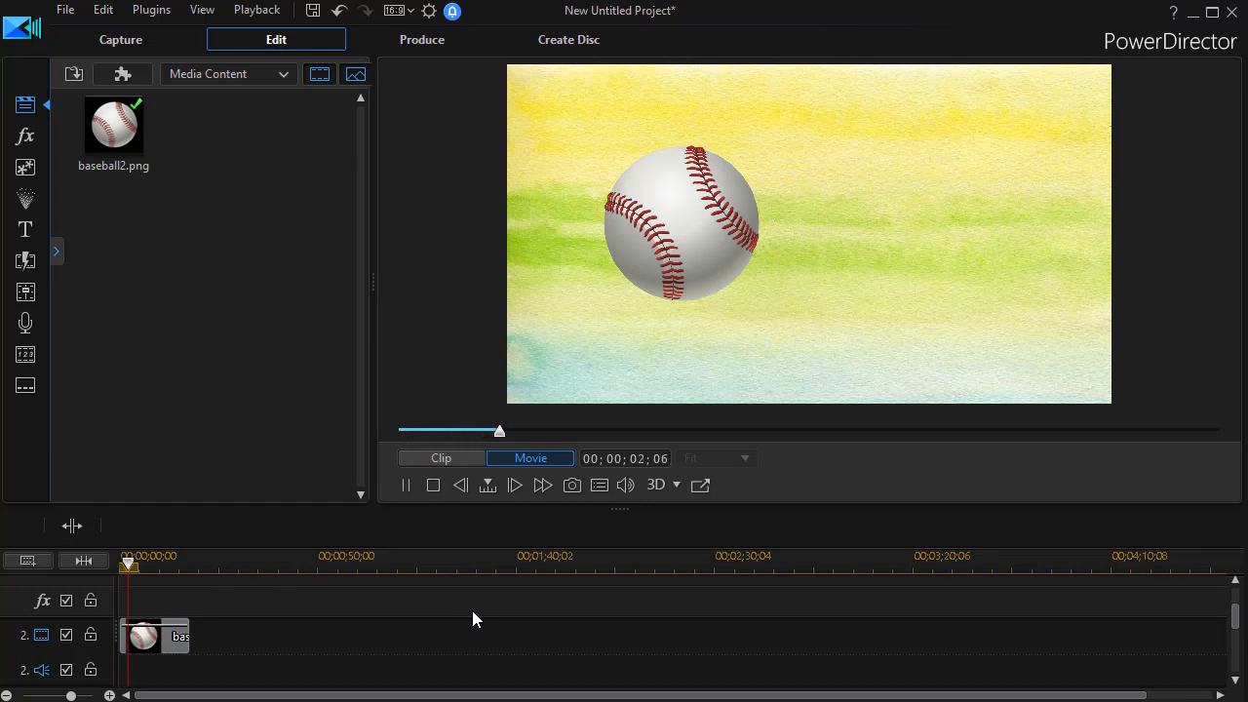
{"action": "left_click", "coordinate": [433, 485]}
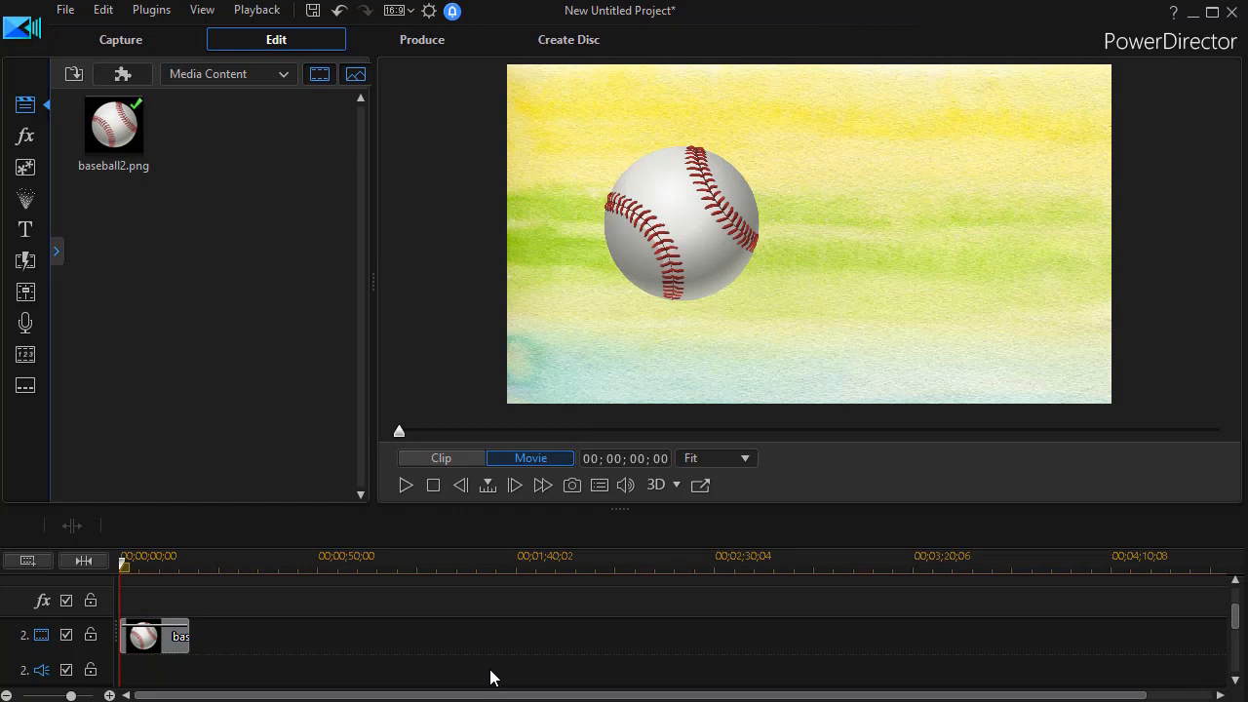
{"action": "left_click", "coordinate": [158, 643]}
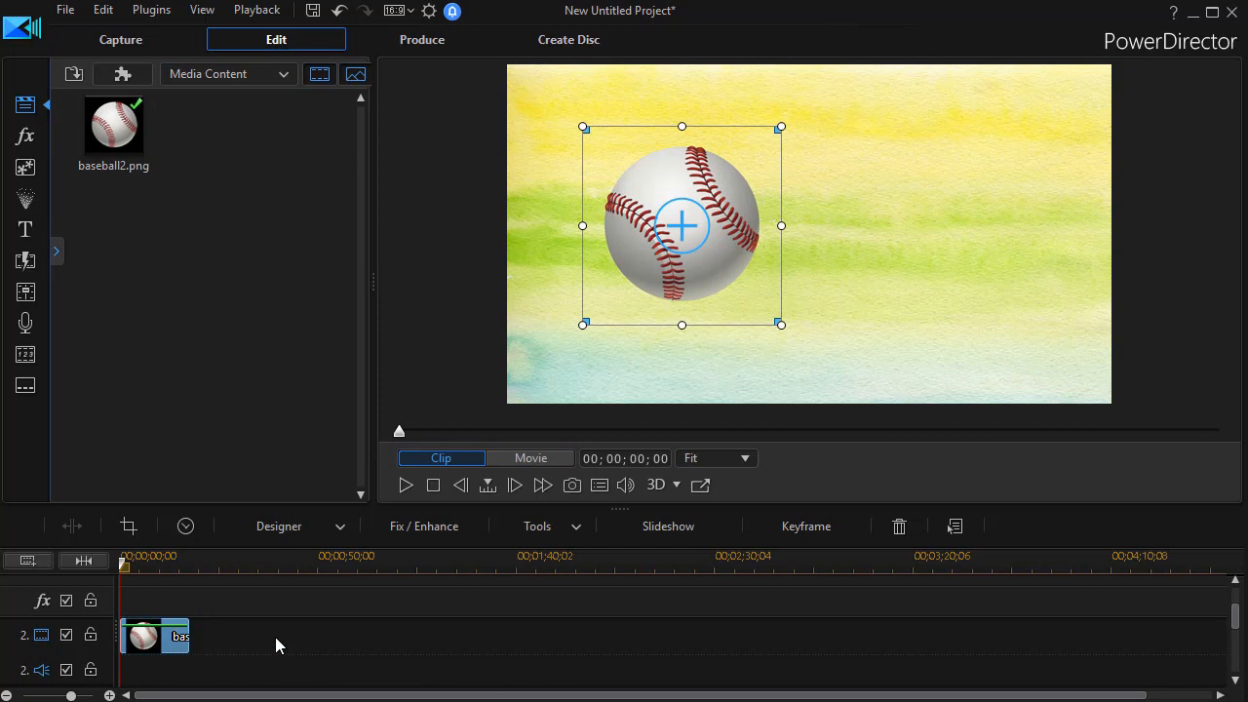
{"action": "key", "text": "F2"}
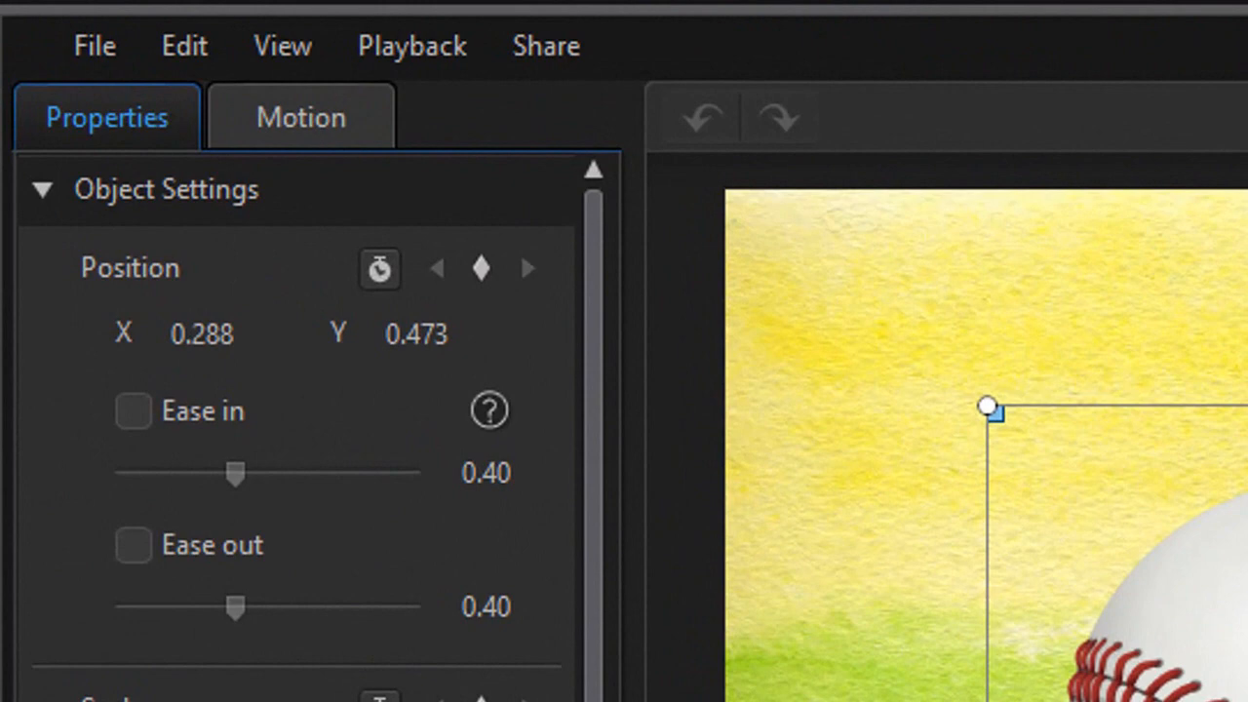
{"action": "left_click", "coordinate": [377, 132]}
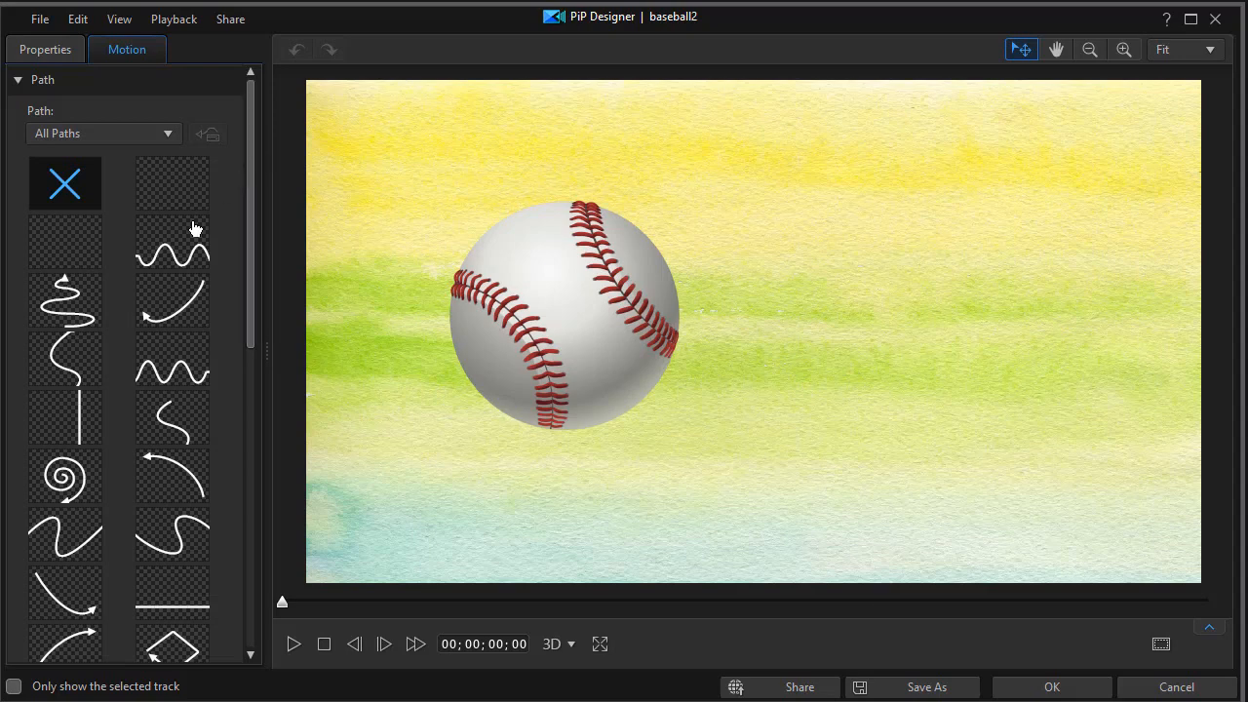
Apply the spiral path to the baseball, widen and shorten it across the frame, rotate it about 180 degrees and preview it.
{"action": "left_click", "coordinate": [70, 482]}
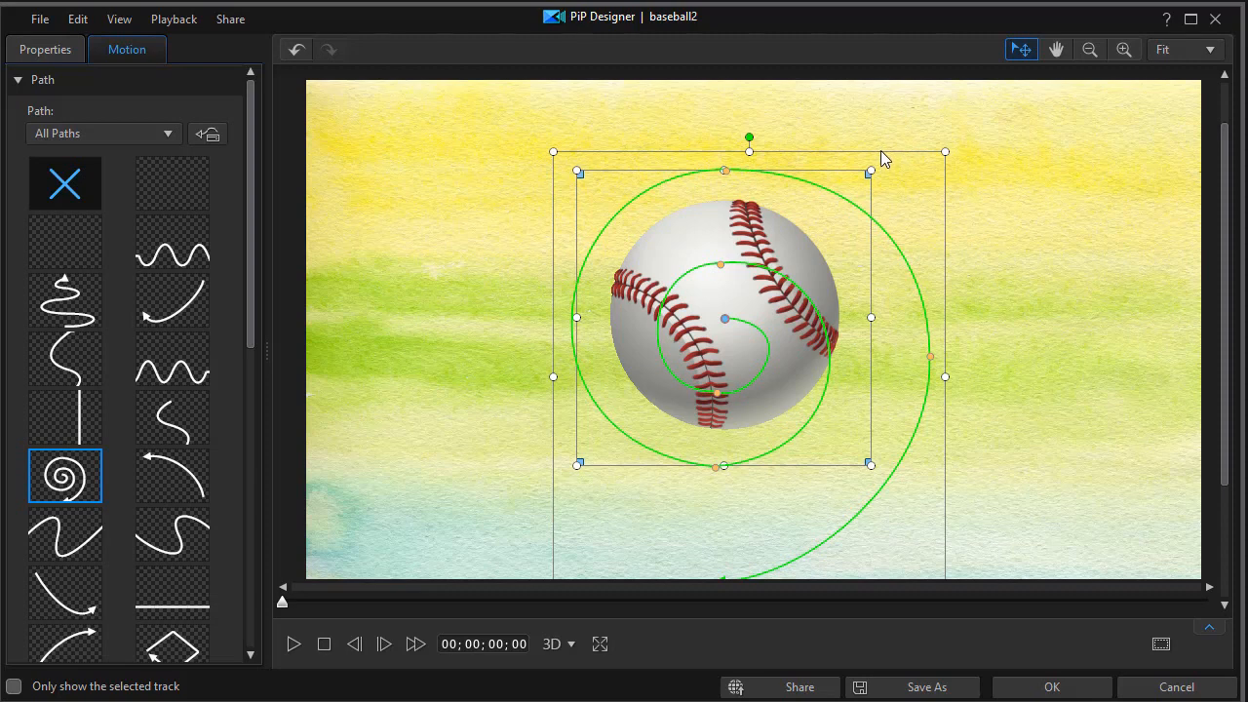
{"action": "left_click_drag", "start_coordinate": [890, 158], "coordinate": [696, 114]}
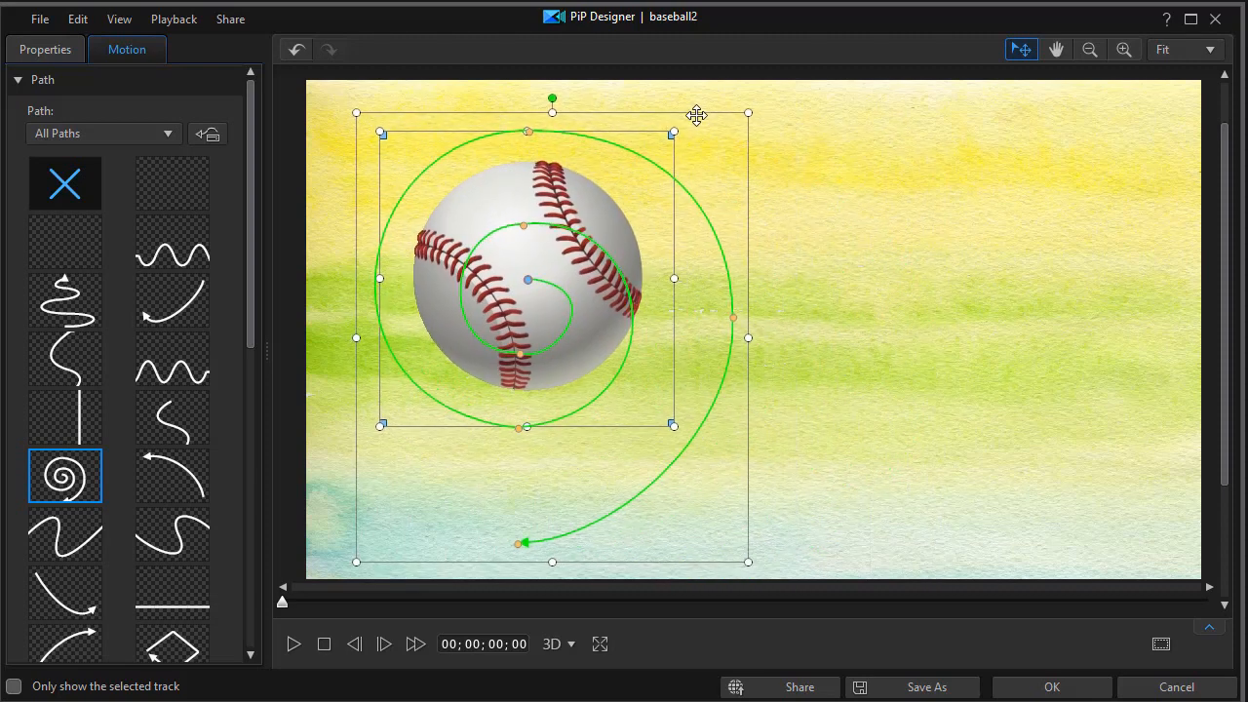
{"action": "left_click_drag", "start_coordinate": [749, 339], "coordinate": [1184, 345]}
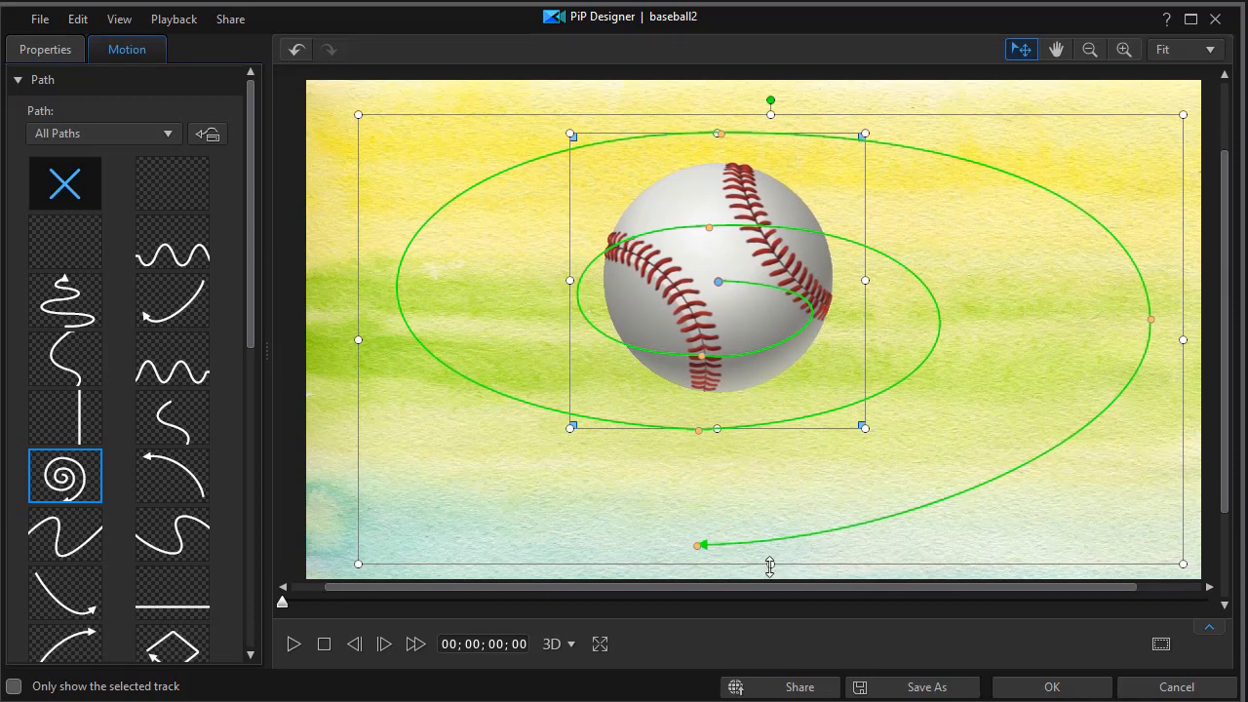
{"action": "left_click_drag", "start_coordinate": [770, 566], "coordinate": [771, 498]}
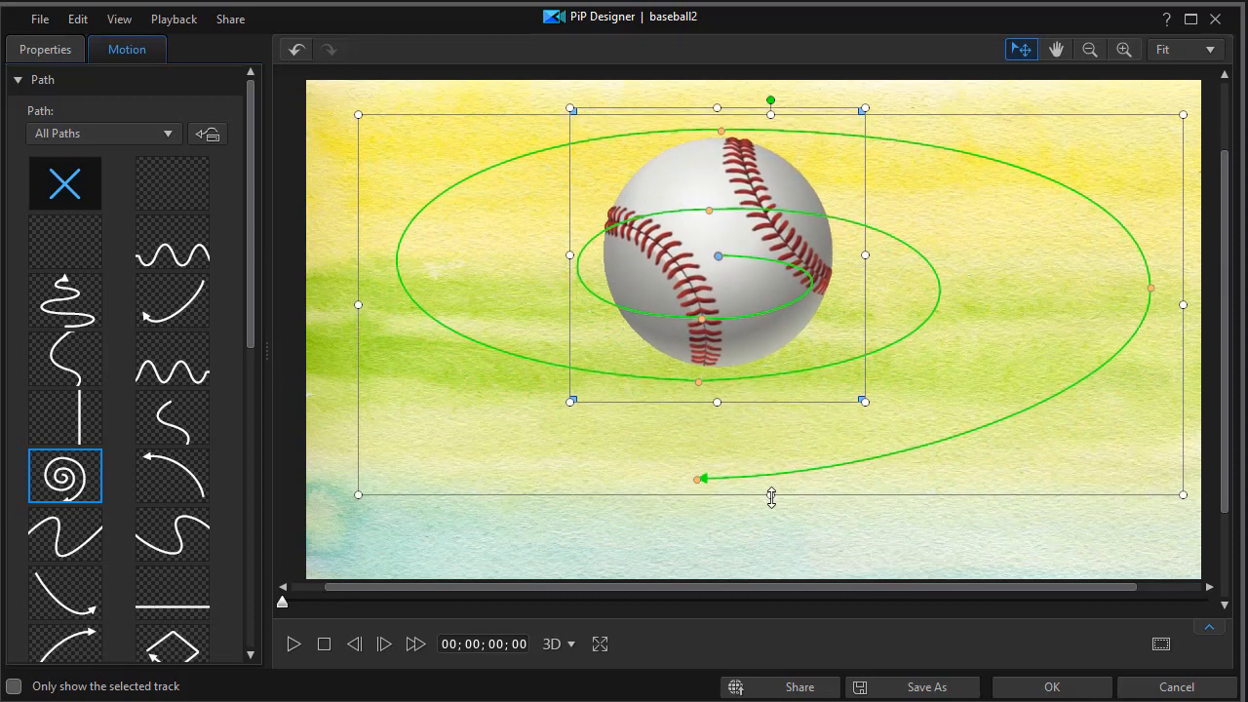
{"action": "left_click_drag", "start_coordinate": [770, 101], "coordinate": [763, 347]}
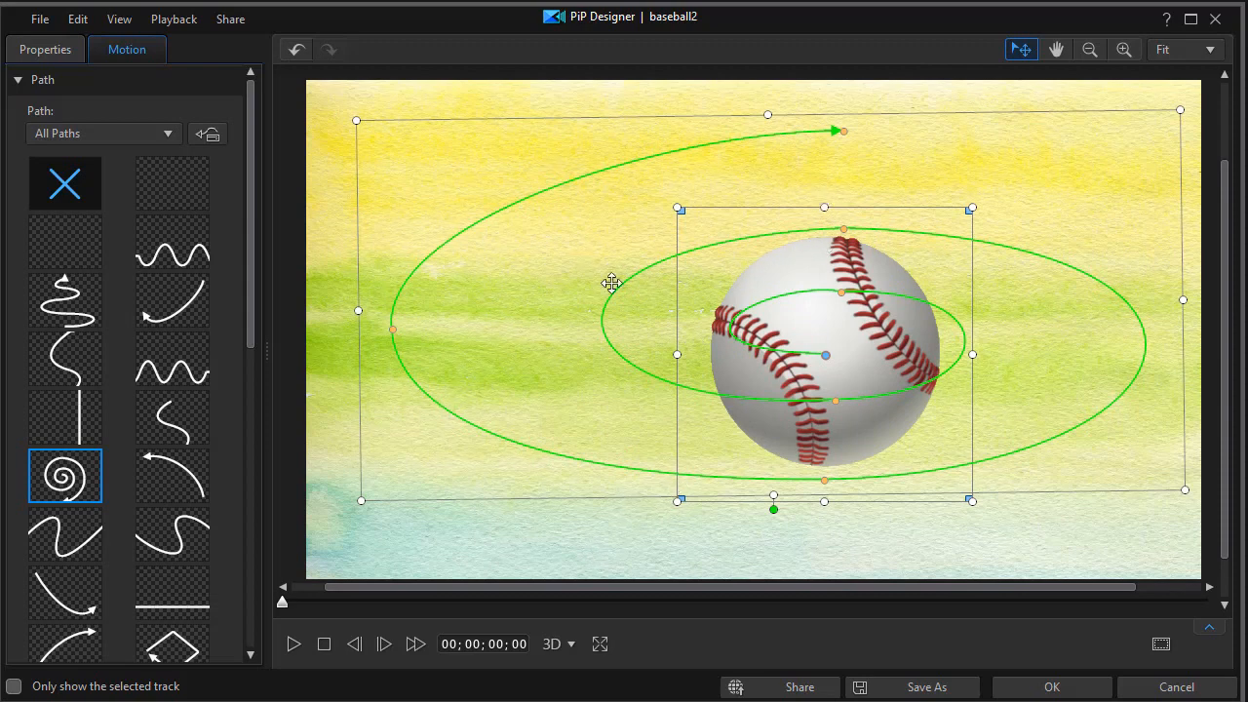
{"action": "left_click", "coordinate": [294, 645]}
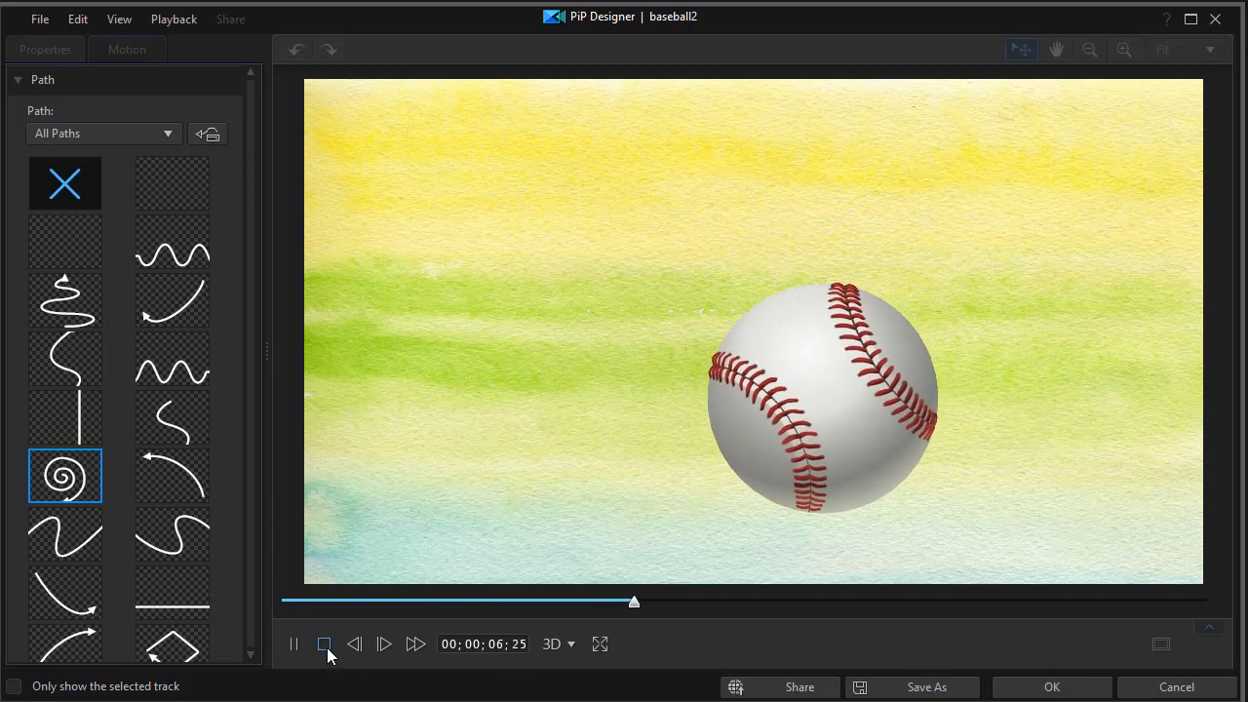
{"action": "left_click", "coordinate": [325, 646]}
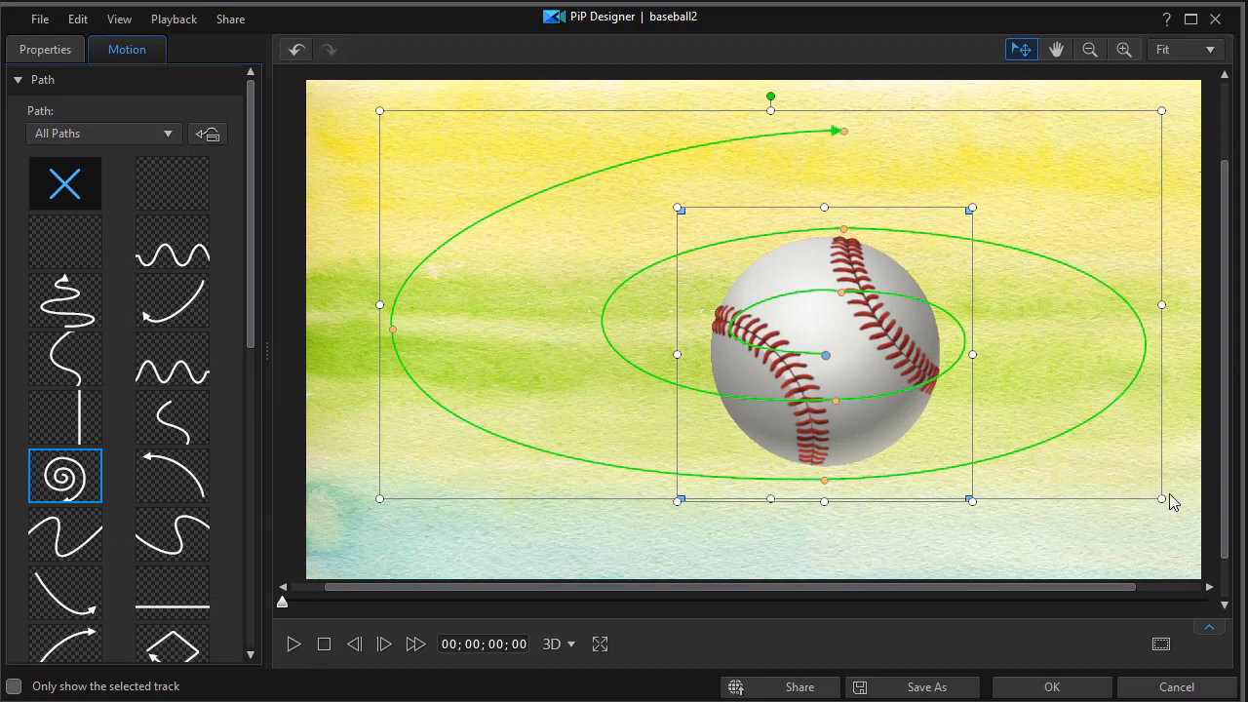
Flatten the spiral path in the frame's lower half and preview it, and move it up and stretch it taller.
{"action": "left_click_drag", "start_coordinate": [1160, 498], "coordinate": [1135, 514]}
{"action": "left_click_drag", "start_coordinate": [743, 134], "coordinate": [743, 384]}
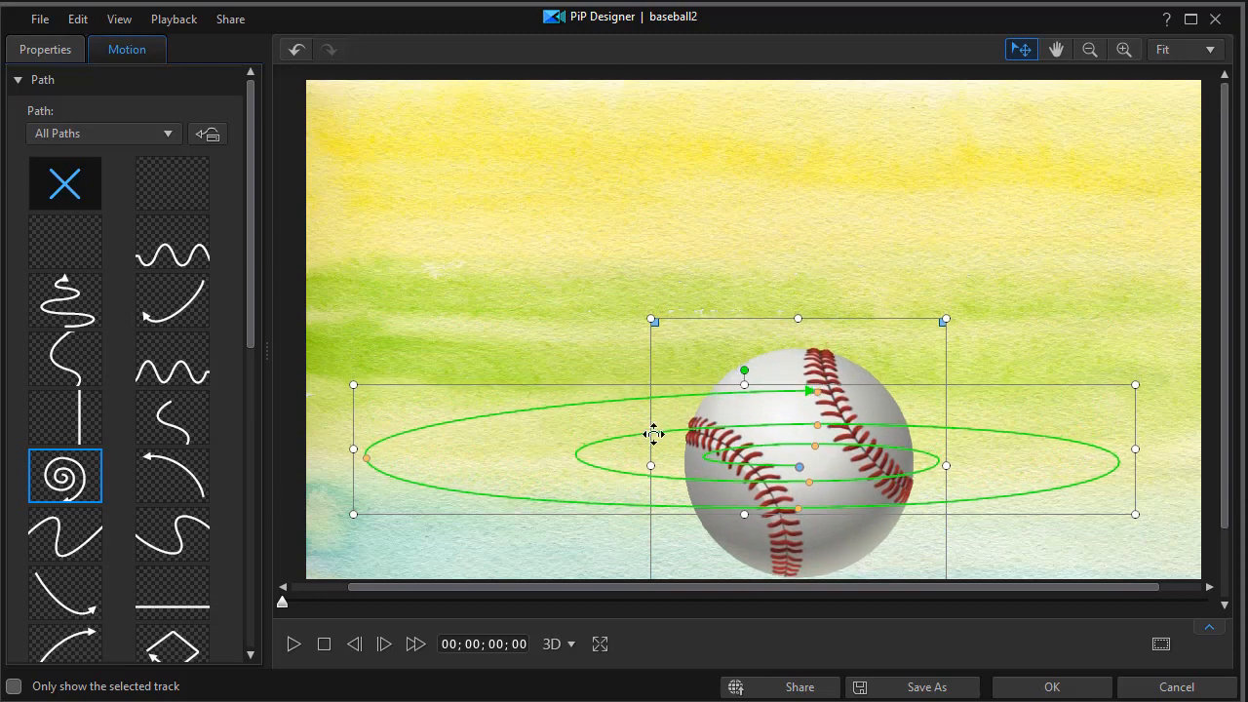
{"action": "left_click", "coordinate": [294, 642]}
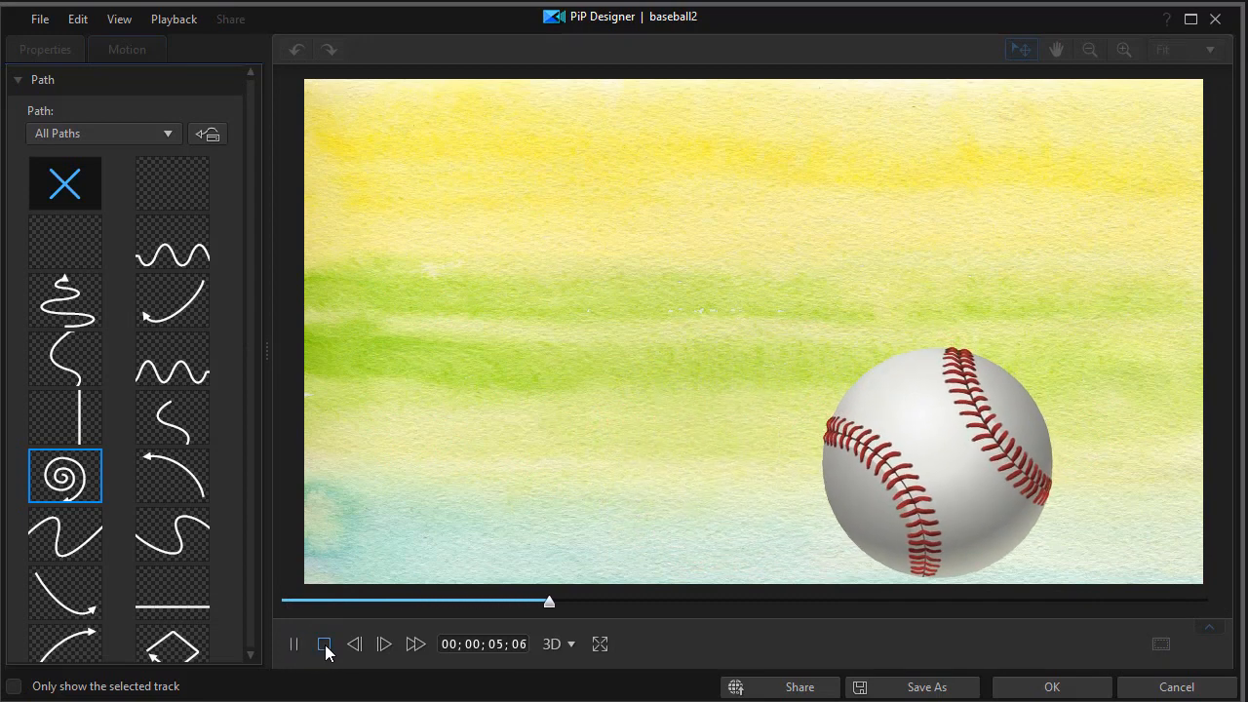
{"action": "left_click", "coordinate": [323, 644]}
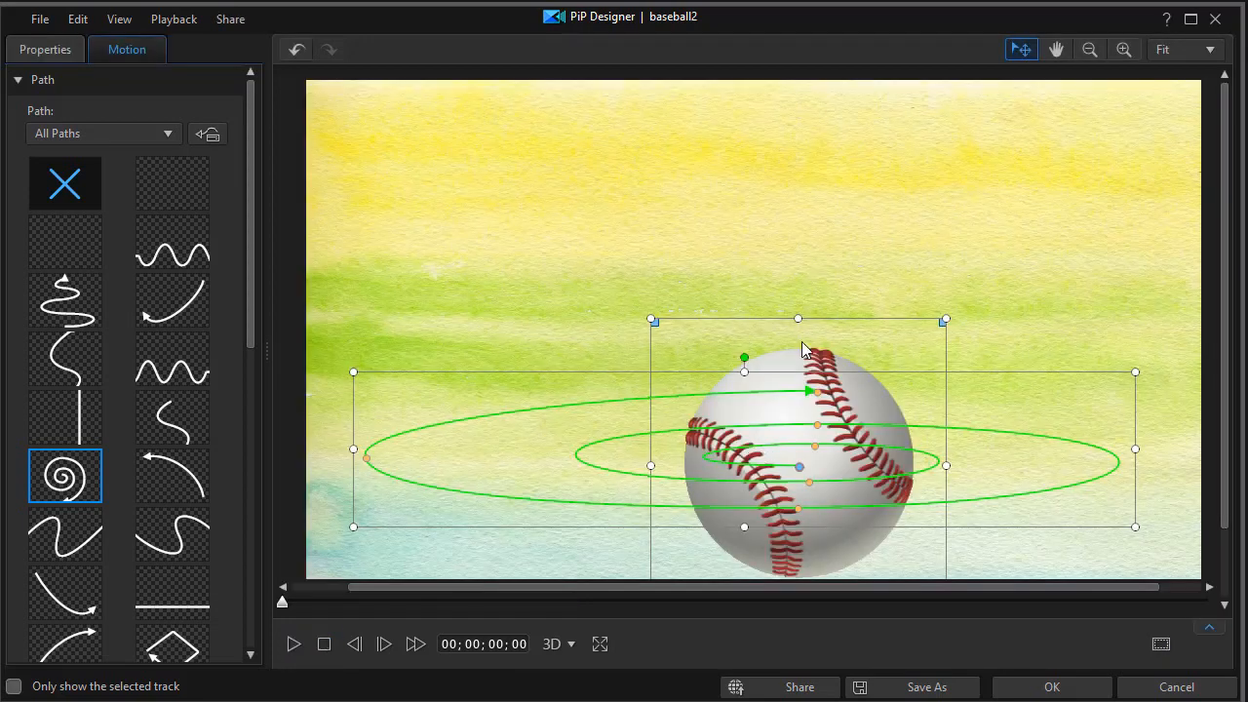
{"action": "left_click_drag", "start_coordinate": [750, 371], "coordinate": [753, 180]}
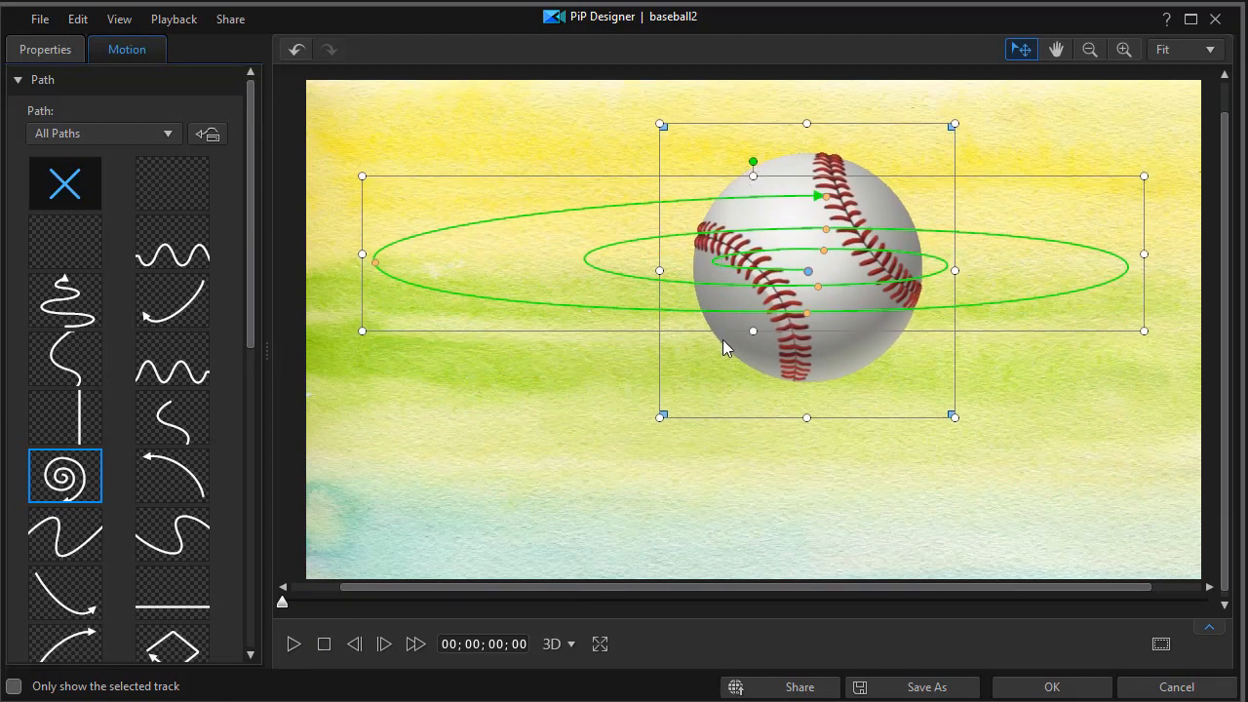
{"action": "left_click_drag", "start_coordinate": [753, 330], "coordinate": [722, 542]}
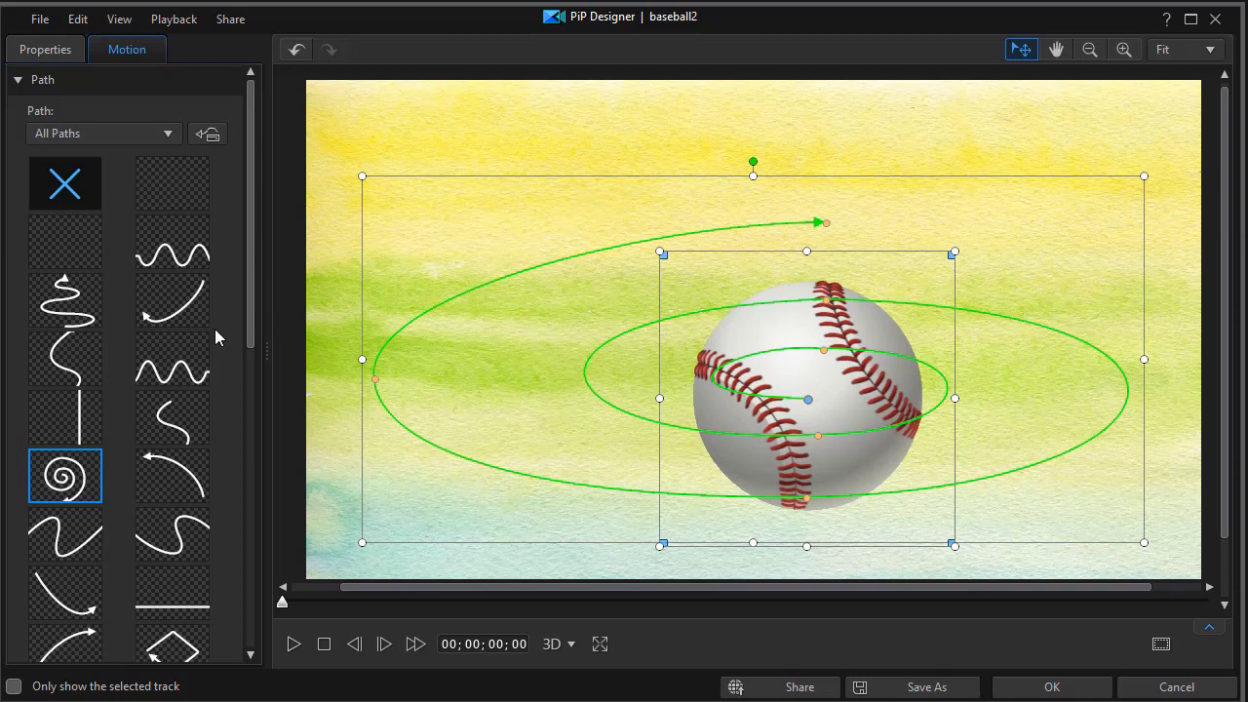
Switch to the S-curve path without saving the spiral edits, shorten it to fit the frame's height, and preview the motion.
{"action": "left_click", "coordinate": [172, 419]}
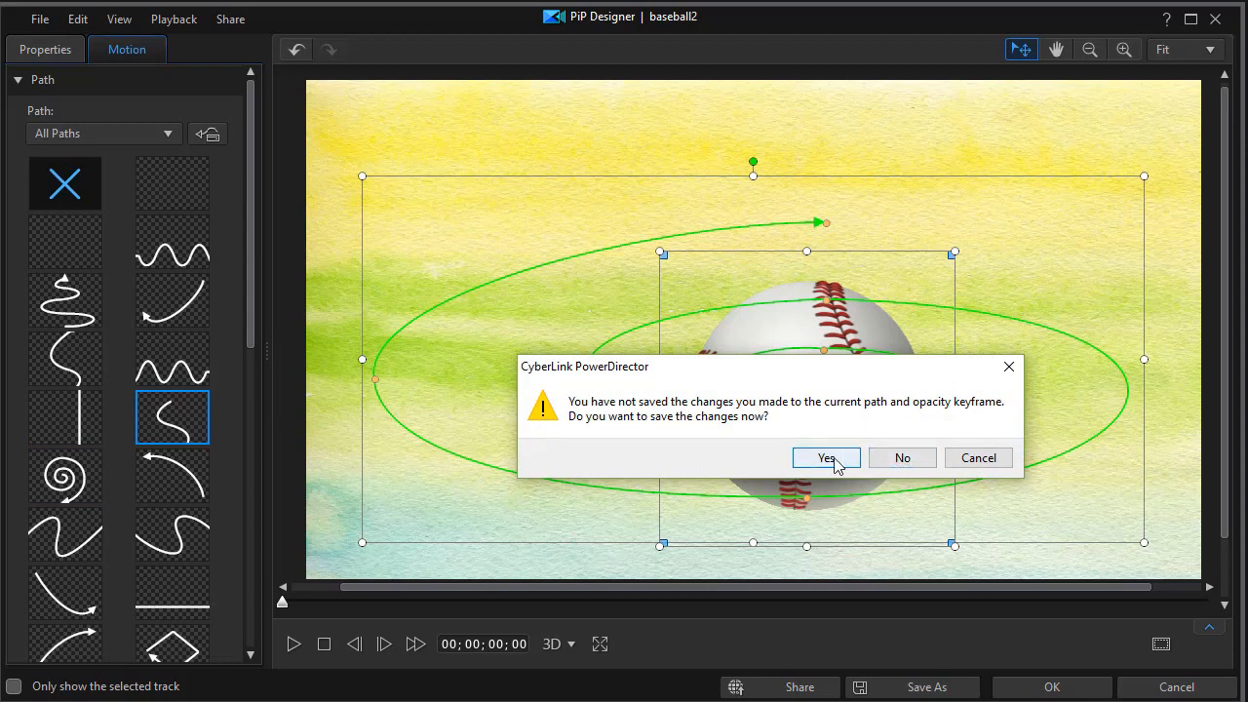
{"action": "left_click", "coordinate": [899, 460]}
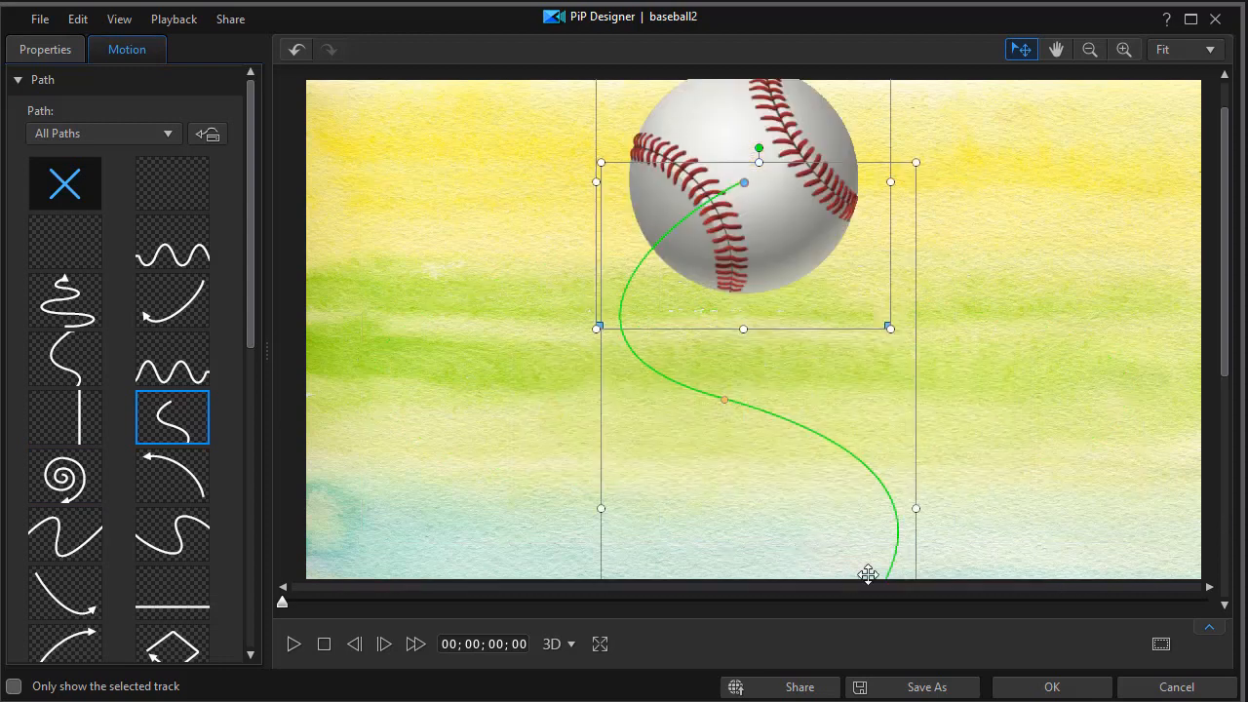
{"action": "left_click_drag", "start_coordinate": [1225, 366], "coordinate": [1218, 549]}
{"action": "left_click_drag", "start_coordinate": [1233, 505], "coordinate": [1236, 551]}
{"action": "left_click_drag", "start_coordinate": [758, 509], "coordinate": [769, 186]}
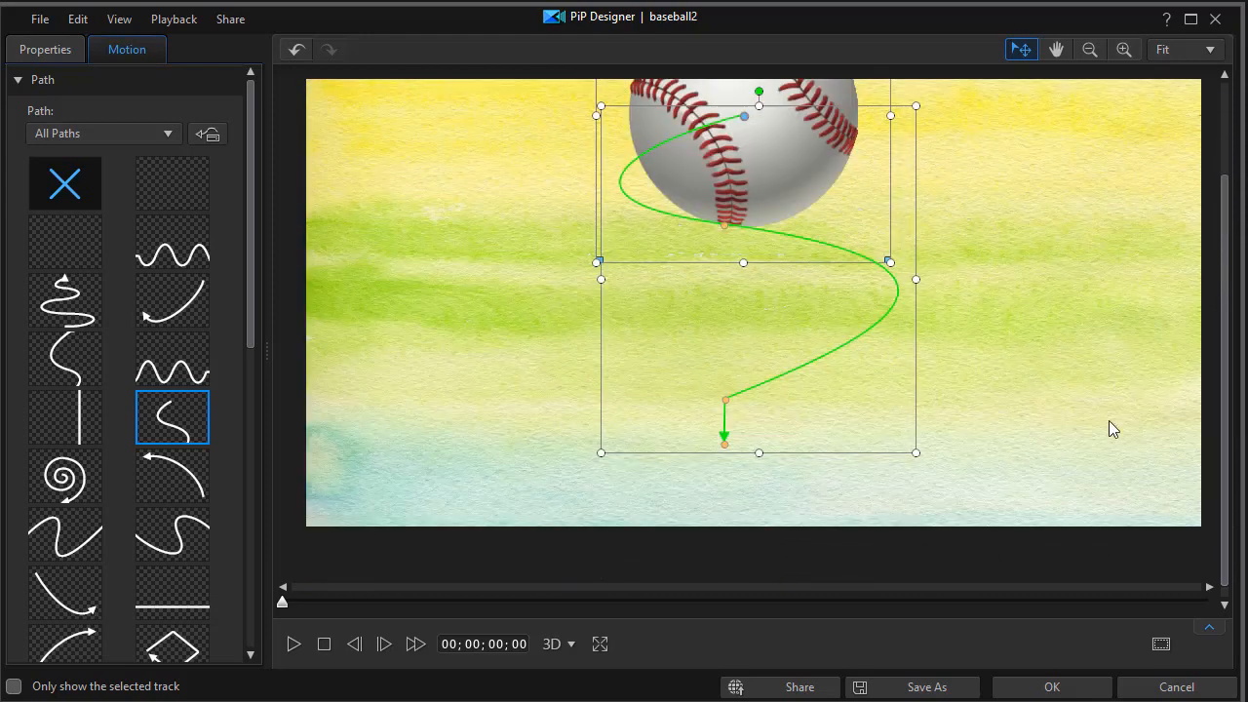
{"action": "left_click_drag", "start_coordinate": [1226, 412], "coordinate": [1226, 294]}
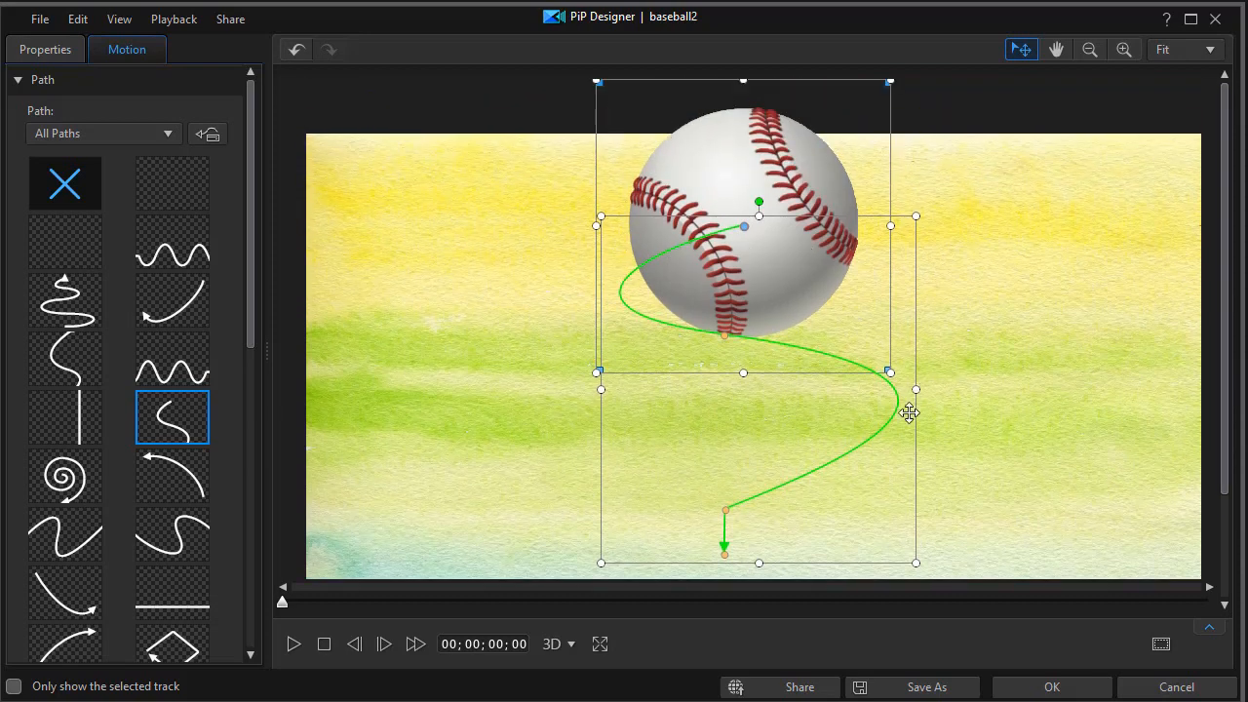
{"action": "left_click", "coordinate": [291, 651]}
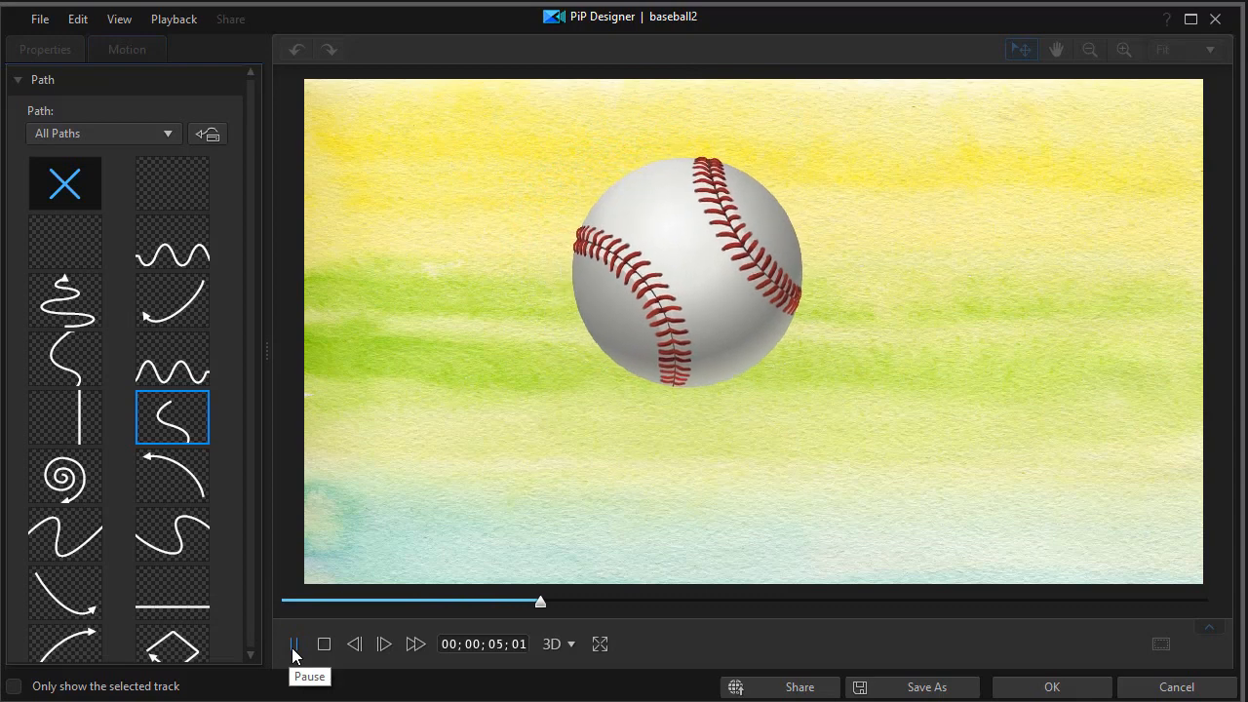
{"action": "left_click", "coordinate": [320, 647]}
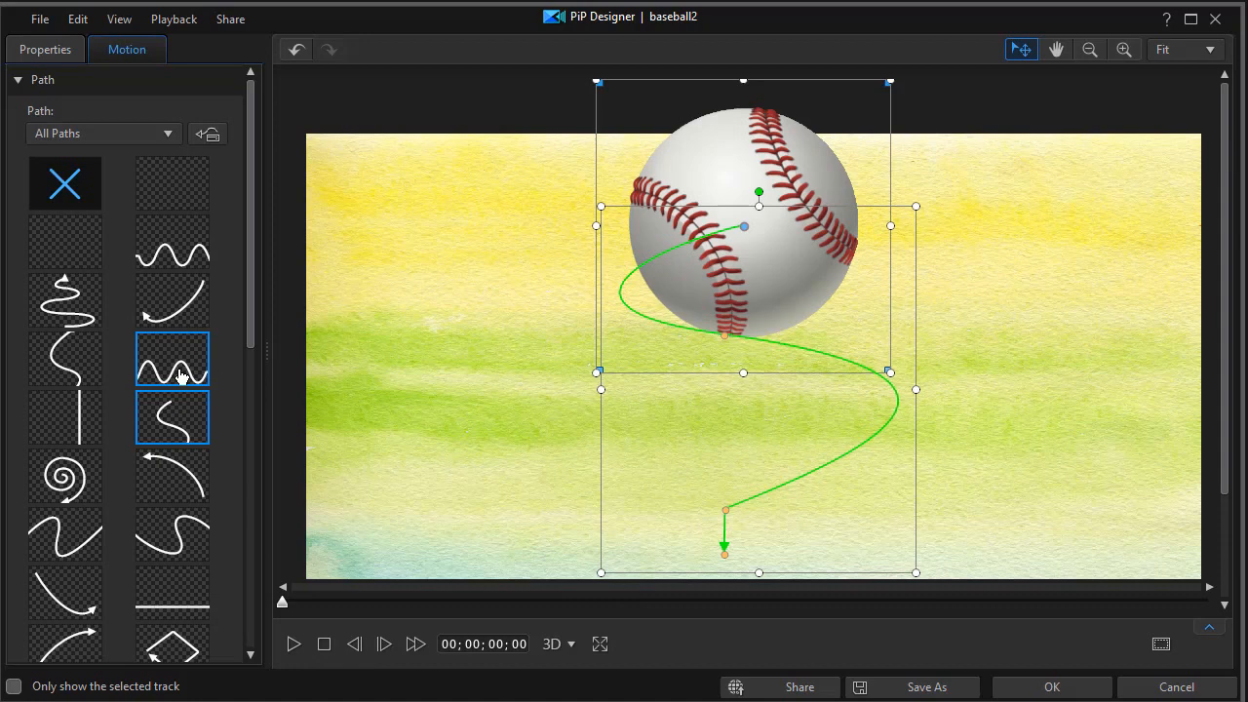
Try the sagging left-to-right arc path without saving the S-curve edits, preview it, and try the right-to-left rising arc path.
{"action": "left_click", "coordinate": [78, 612]}
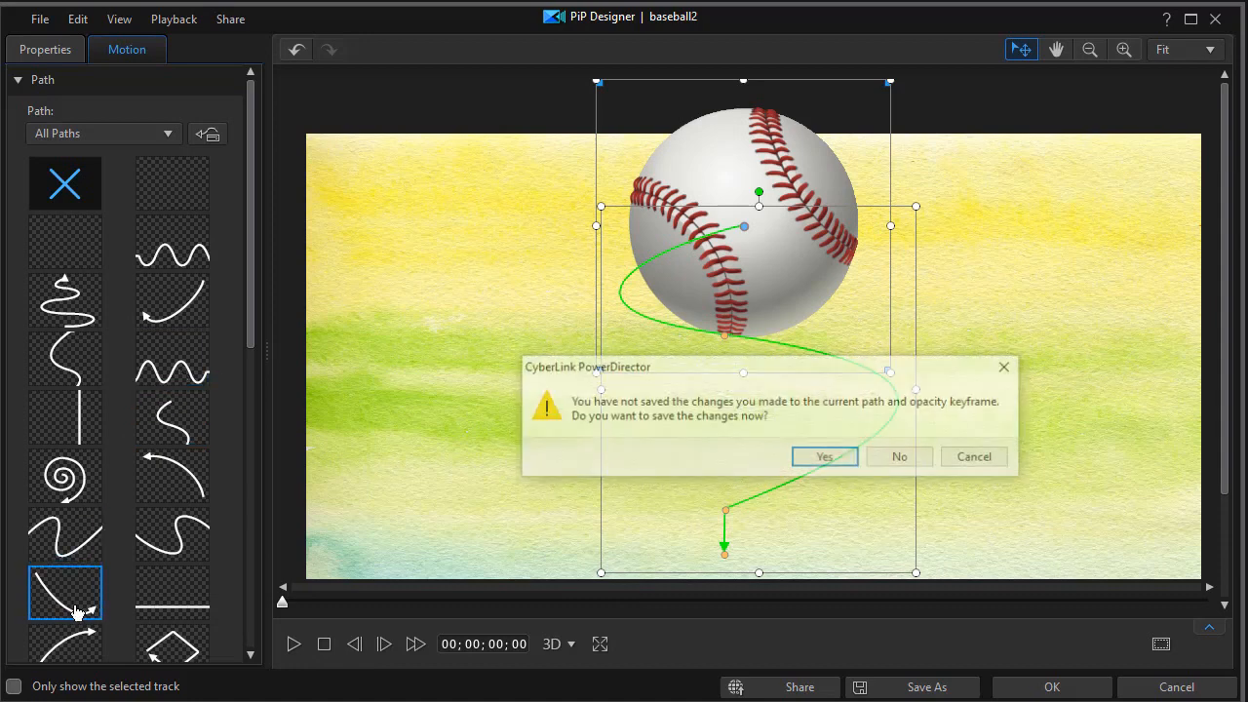
{"action": "left_click", "coordinate": [906, 459]}
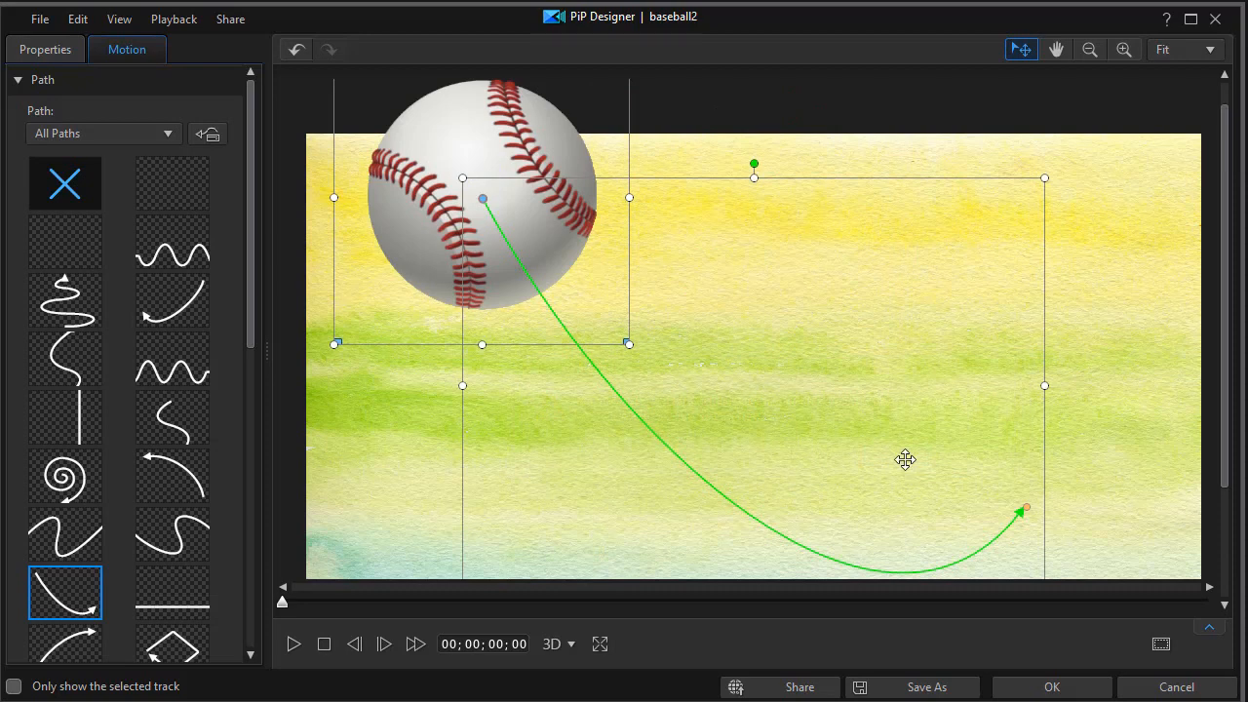
{"action": "left_click", "coordinate": [293, 644]}
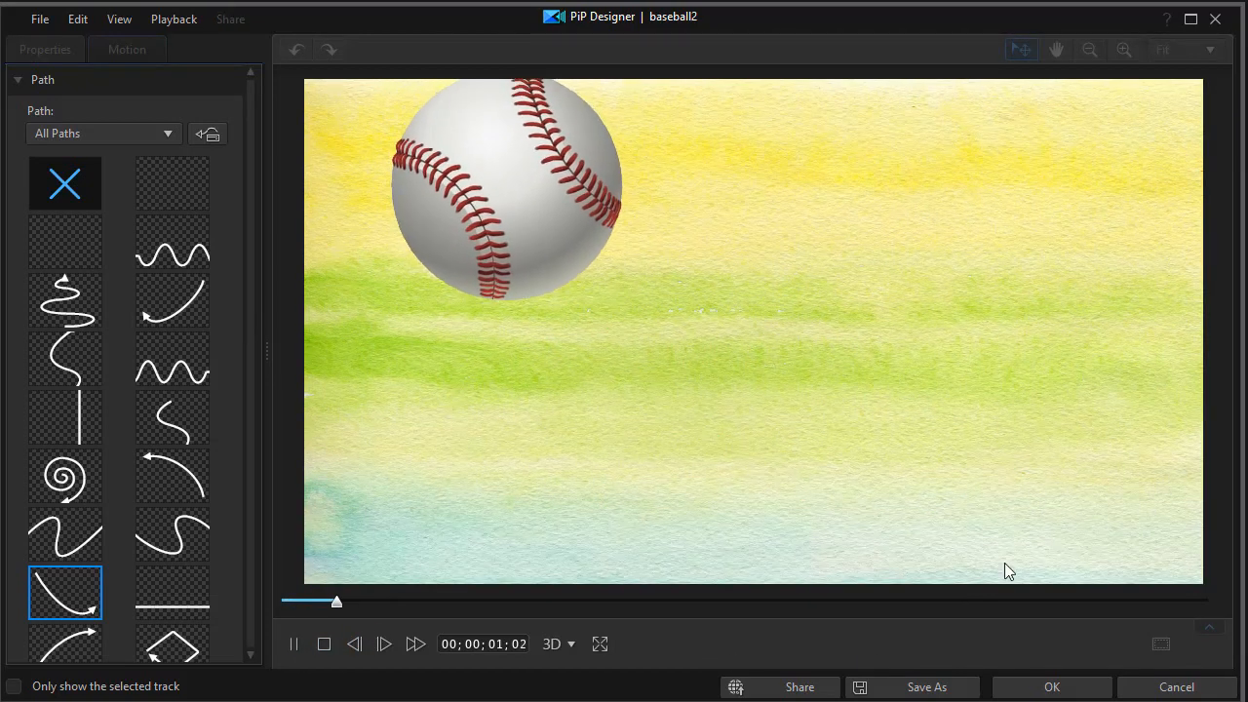
{"action": "left_click", "coordinate": [297, 648]}
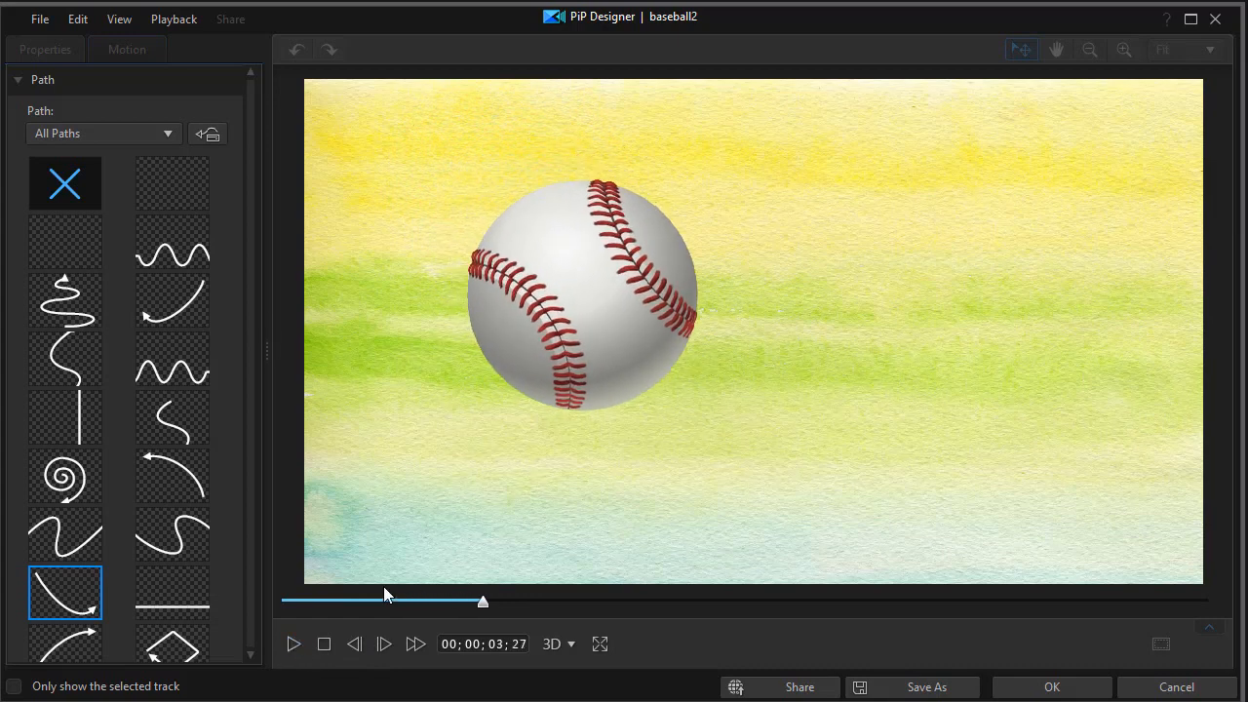
{"action": "left_click", "coordinate": [326, 644]}
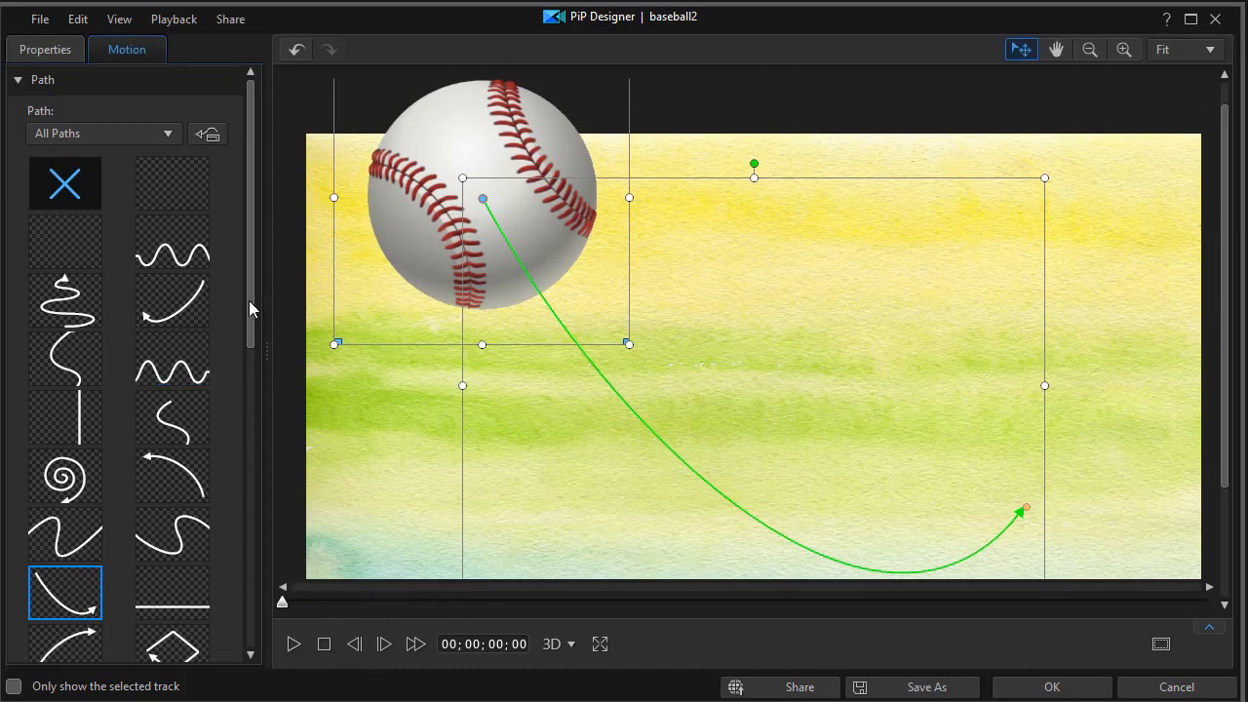
{"action": "left_click_drag", "start_coordinate": [245, 304], "coordinate": [252, 366]}
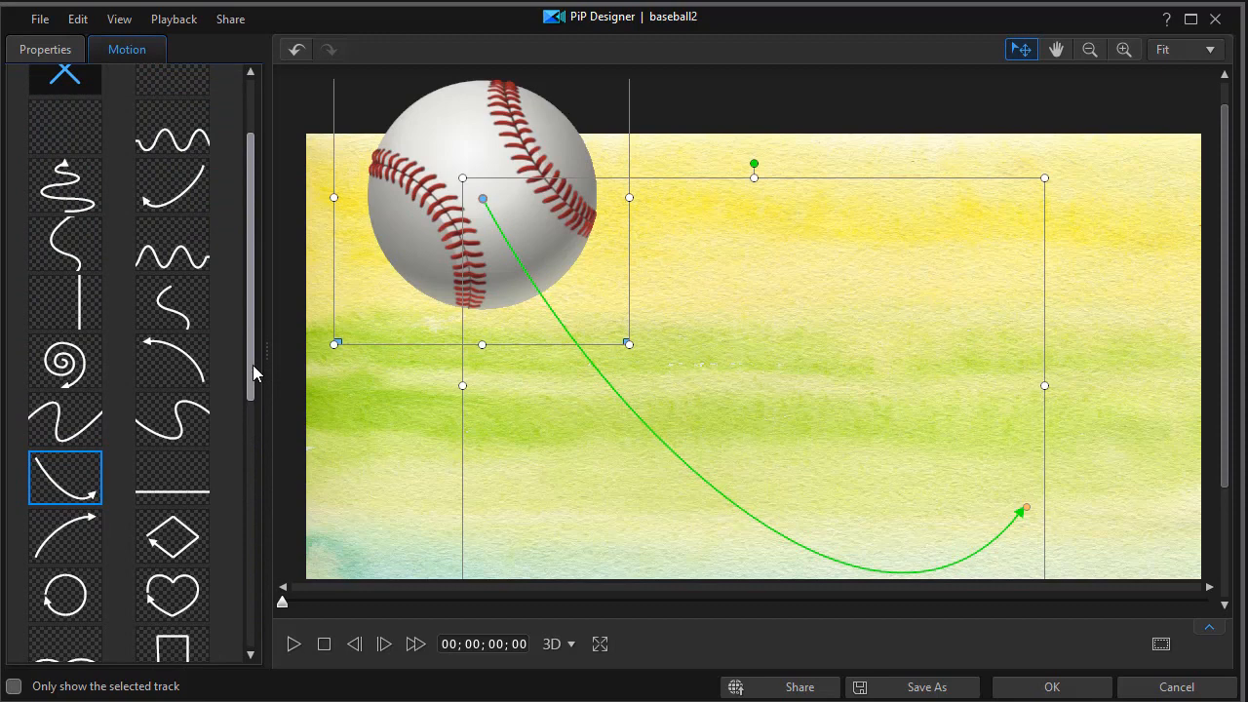
{"action": "left_click", "coordinate": [184, 368]}
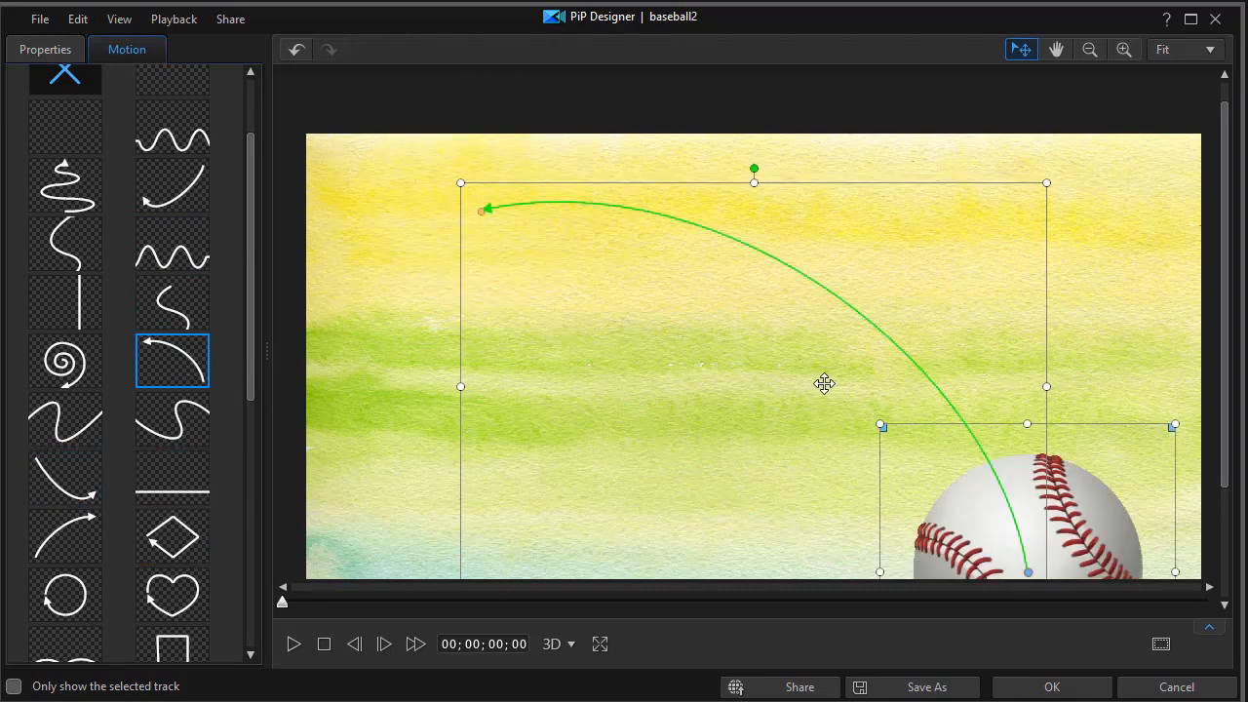
Apply the diamond path, bow its upper-right segment outward, raise its lowest node and bend the adjoining lower-right segment downward.
{"action": "left_click", "coordinate": [177, 538]}
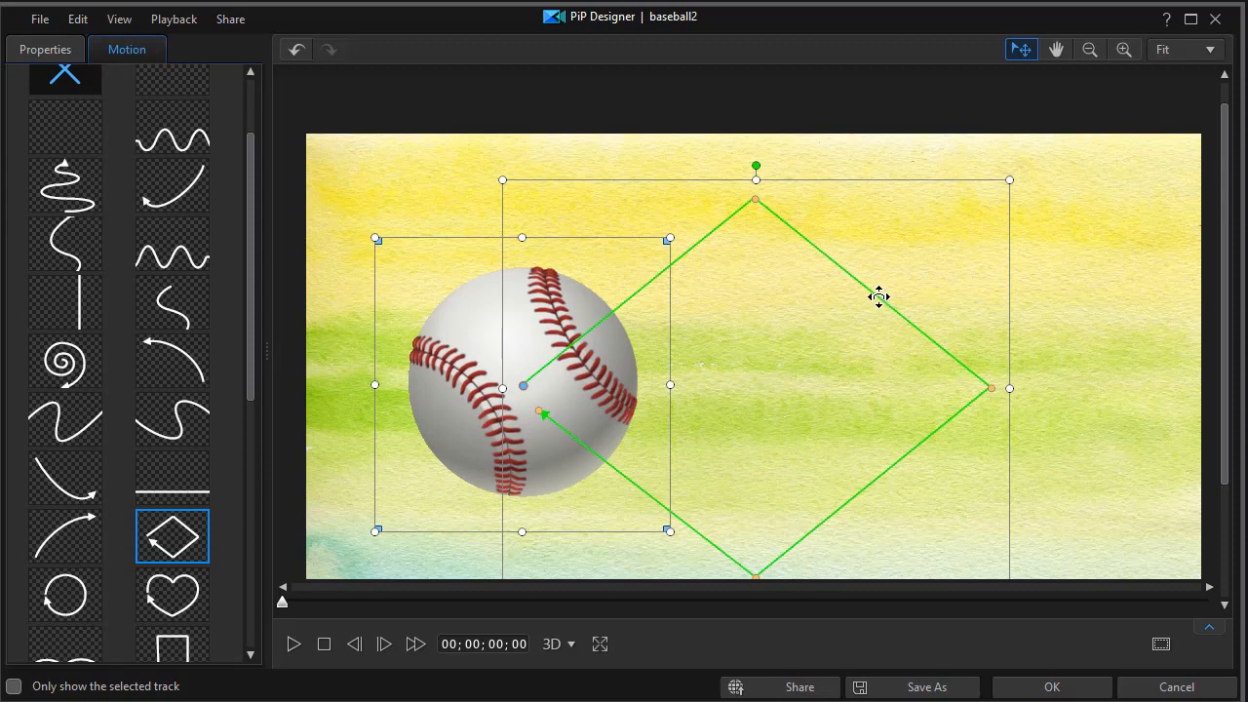
{"action": "left_click_drag", "start_coordinate": [879, 296], "coordinate": [1049, 213]}
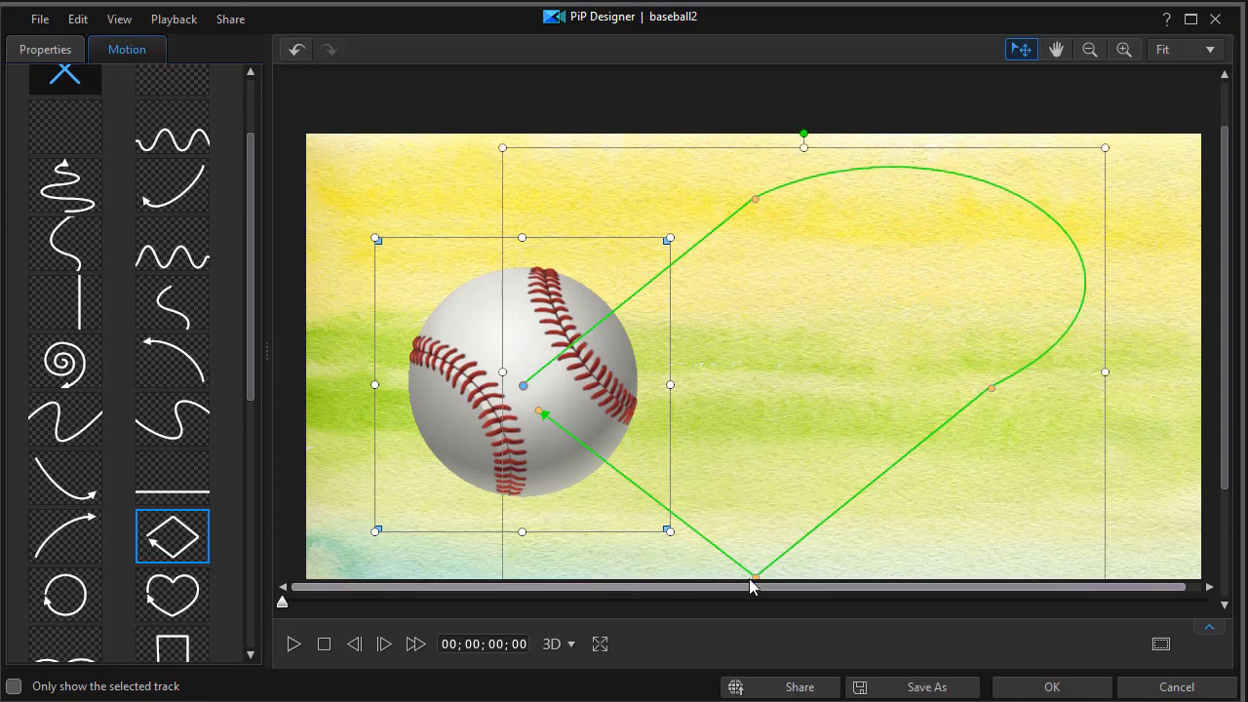
{"action": "left_click_drag", "start_coordinate": [756, 575], "coordinate": [835, 415]}
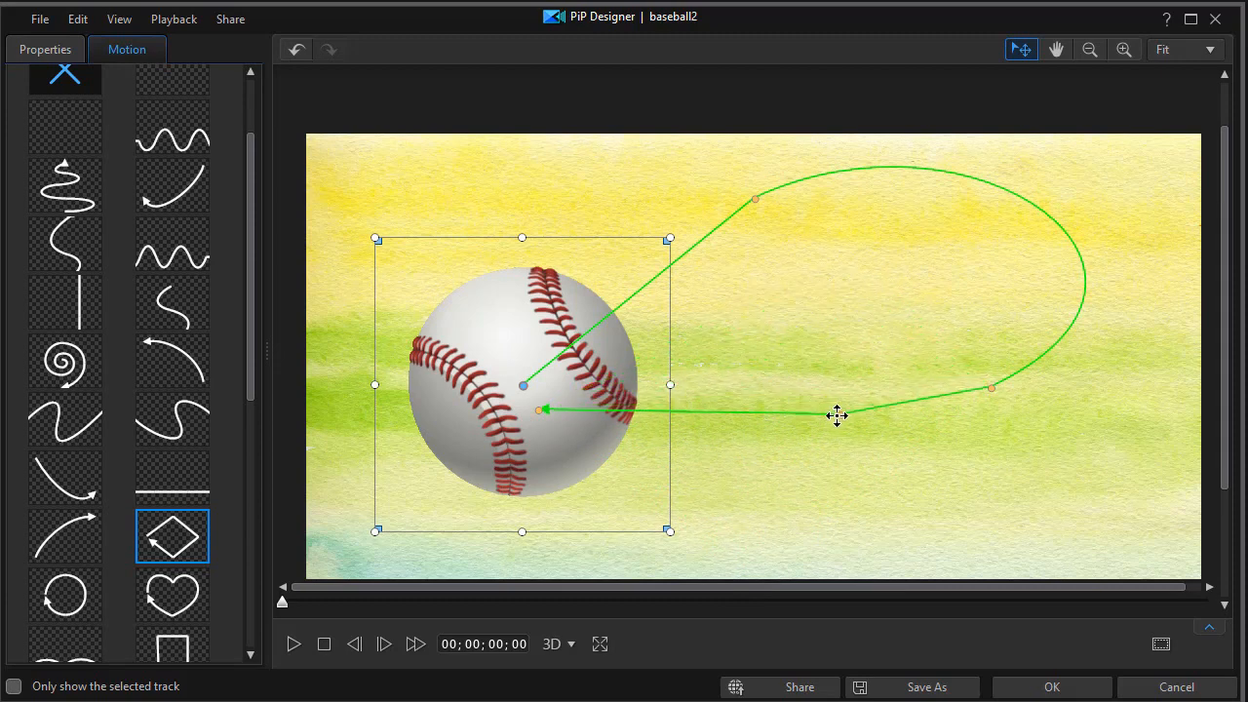
{"action": "left_click_drag", "start_coordinate": [919, 404], "coordinate": [926, 444]}
Move the path's start node toward the frame's upper left, its end node to the lower right, and its lower node farther left.
{"action": "left_click_drag", "start_coordinate": [534, 410], "coordinate": [761, 301]}
{"action": "left_click_drag", "start_coordinate": [521, 381], "coordinate": [454, 265]}
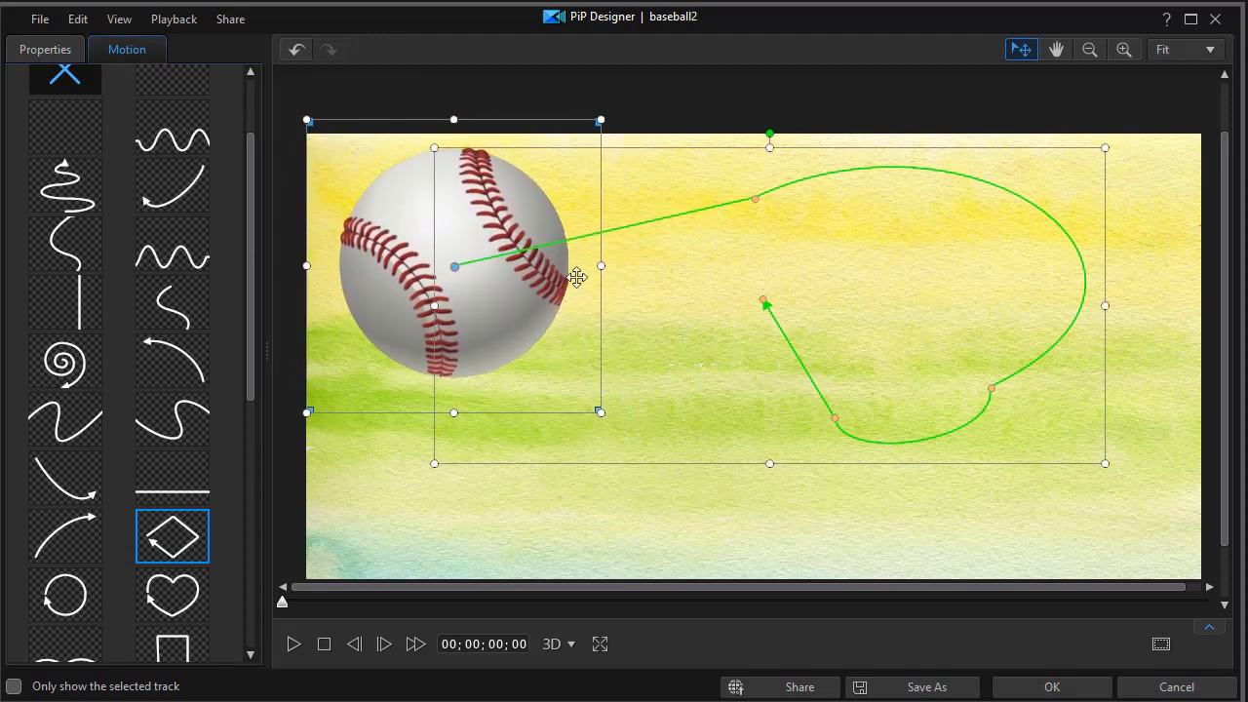
{"action": "left_click_drag", "start_coordinate": [762, 301], "coordinate": [1124, 533]}
{"action": "left_click_drag", "start_coordinate": [833, 422], "coordinate": [766, 428]}
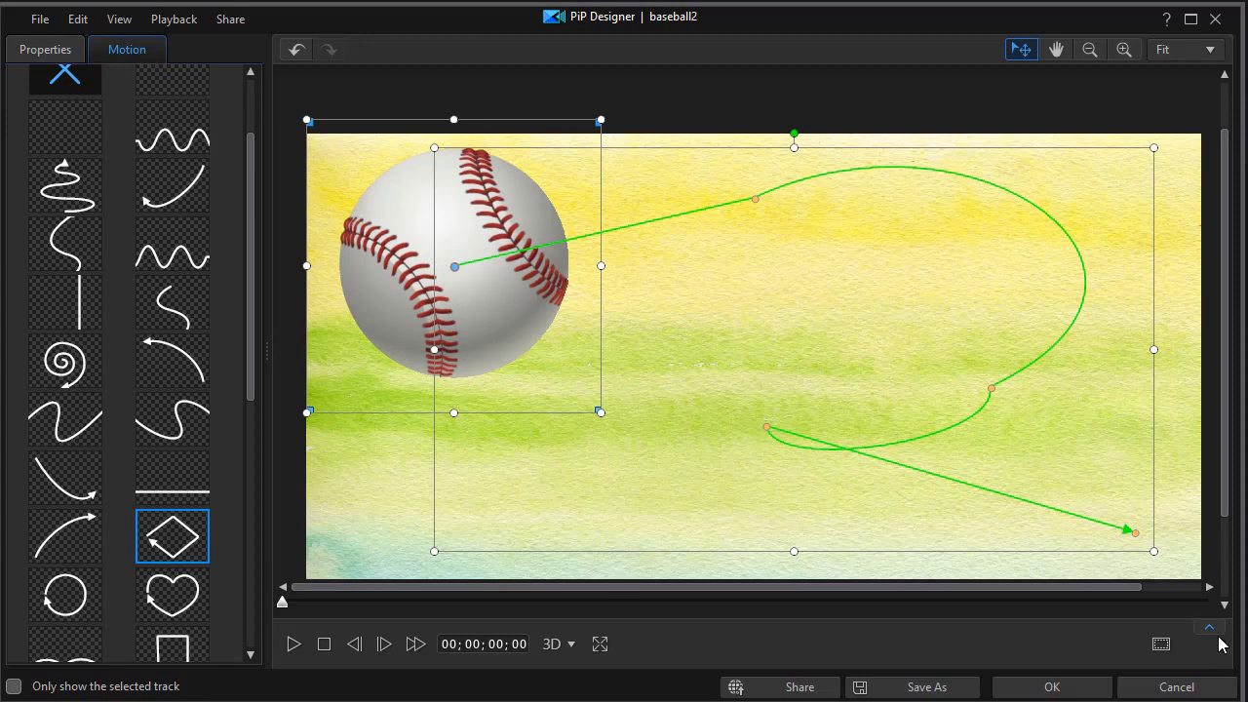
Show the keyframe timeline, go to the fourth Position keyframe at 00;00;13;24 and remove it.
{"action": "left_click", "coordinate": [1209, 632]}
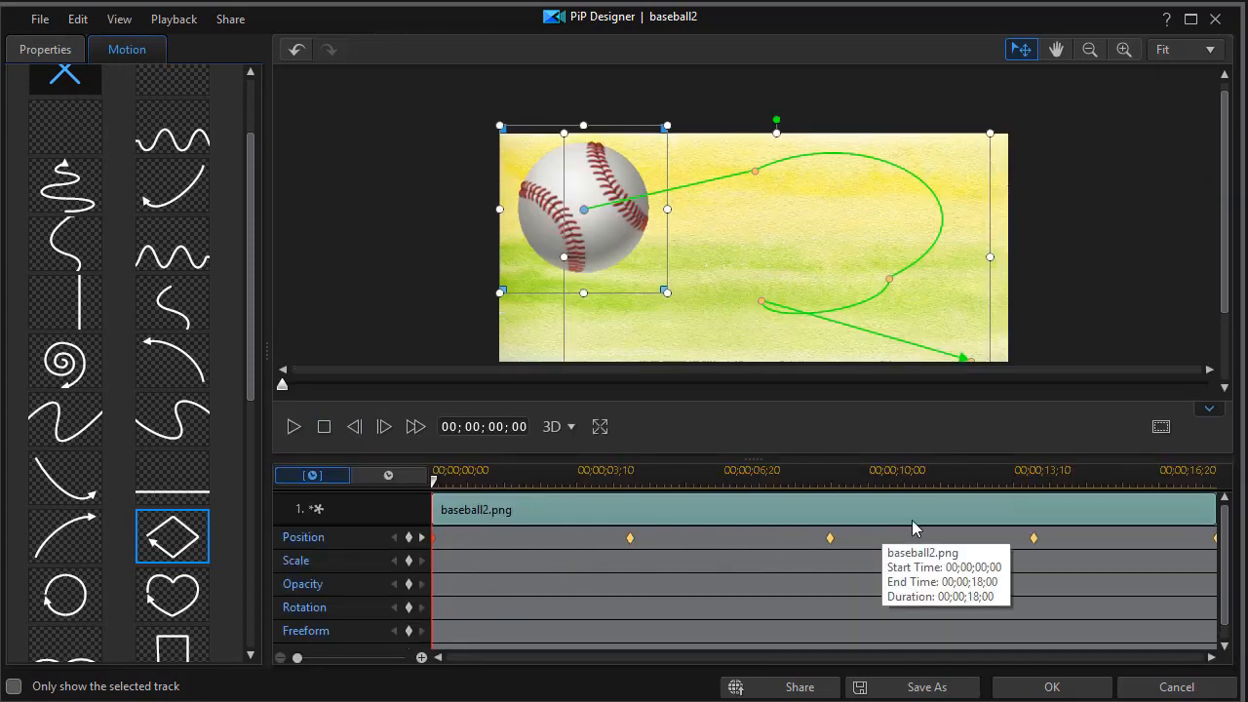
{"action": "left_click", "coordinate": [422, 538]}
{"action": "left_click", "coordinate": [422, 537]}
{"action": "left_click", "coordinate": [423, 537]}
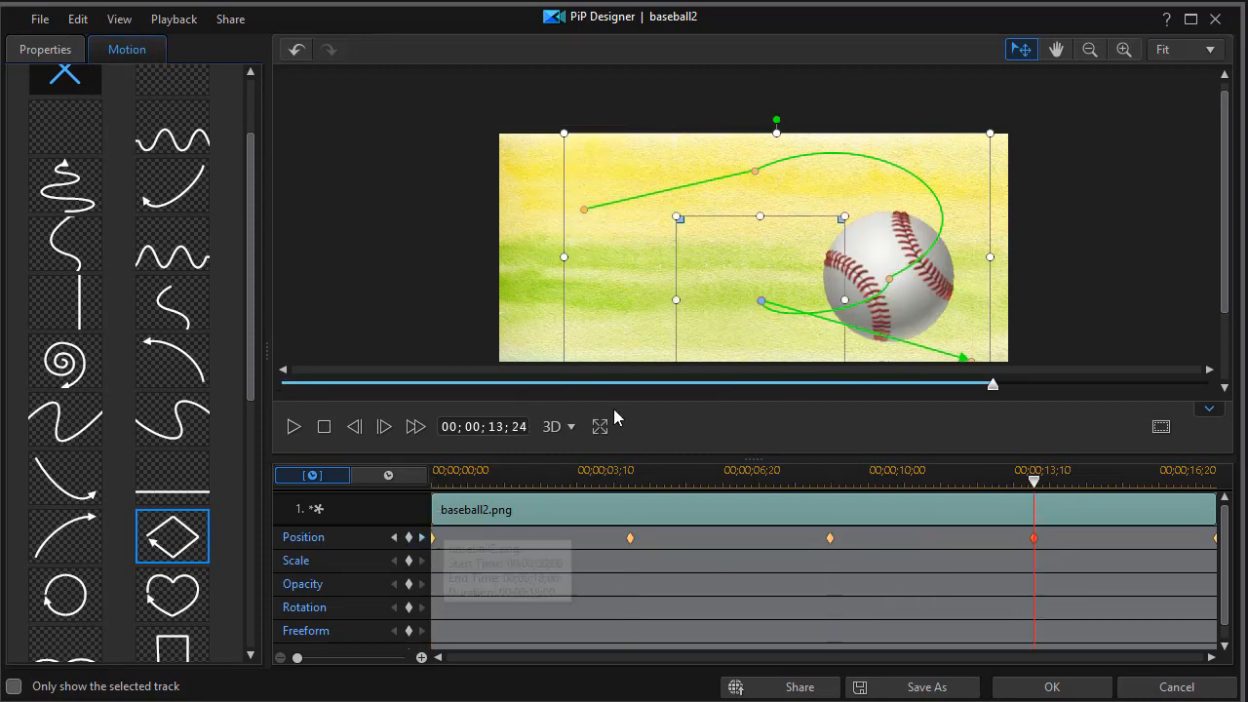
{"action": "right_click", "coordinate": [1035, 546]}
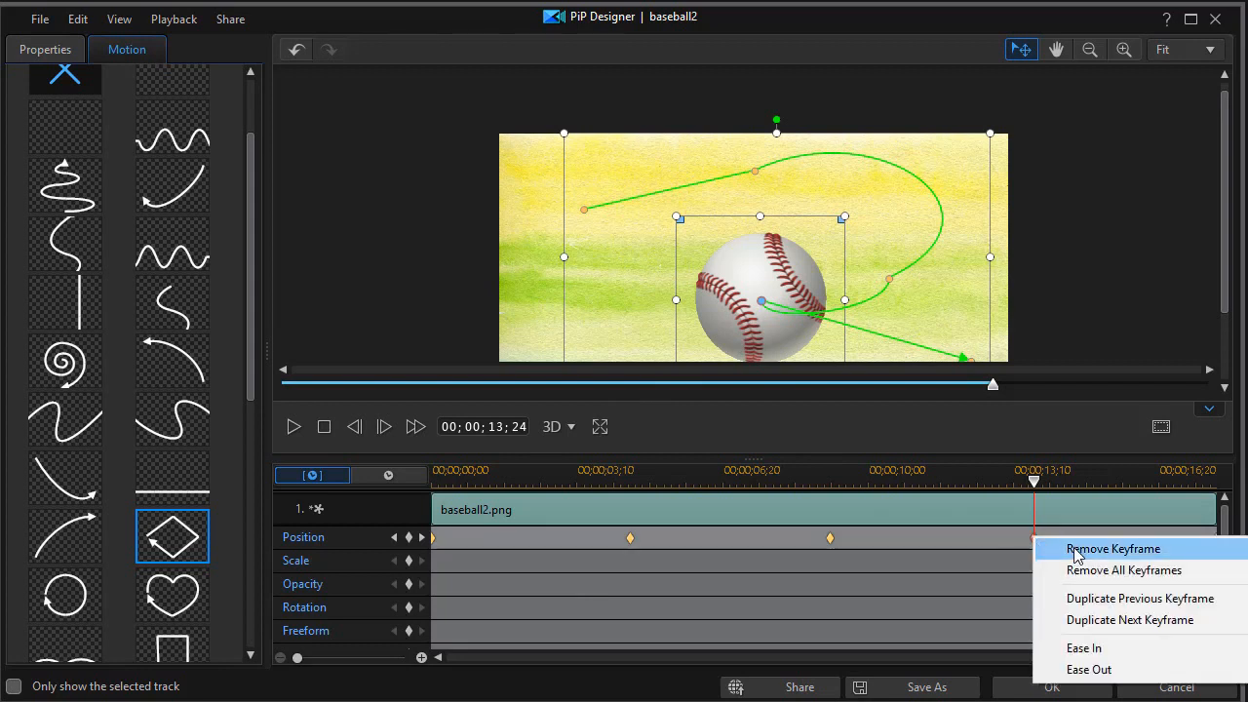
{"action": "left_click", "coordinate": [1076, 550]}
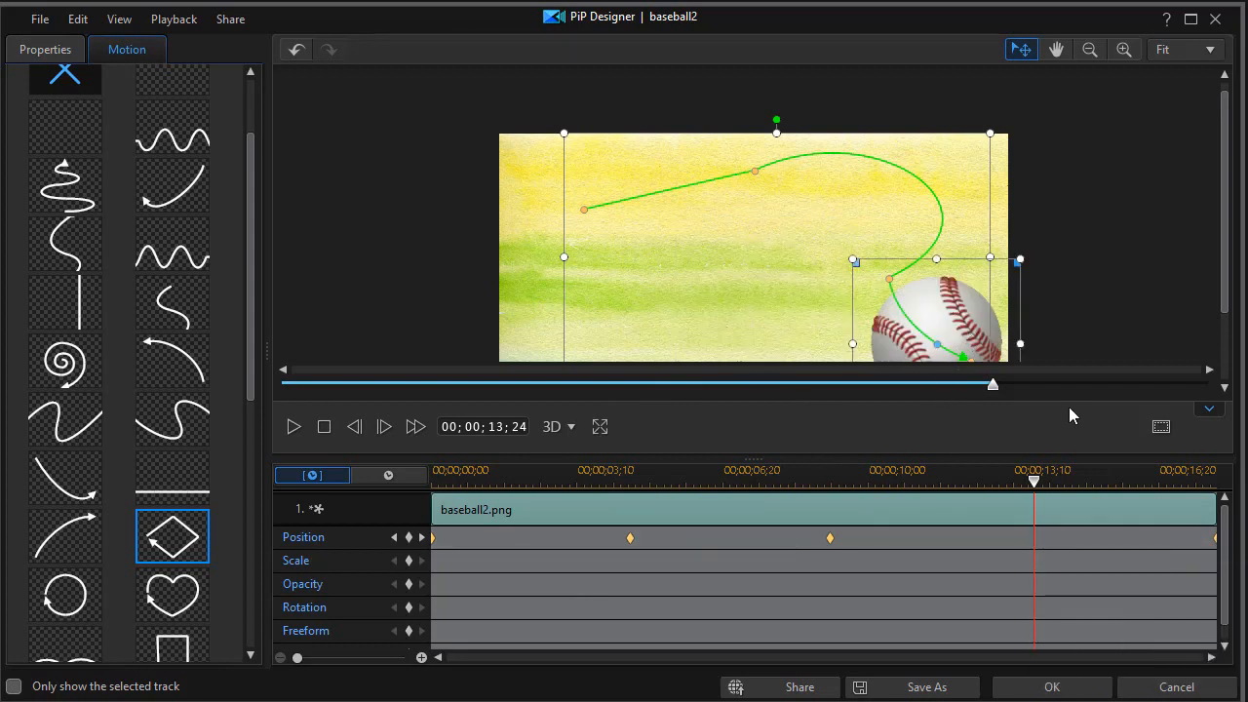
Go back to the second Position keyframe and move it earlier, to 00;00;00;18.
{"action": "left_click", "coordinate": [393, 539]}
{"action": "left_click", "coordinate": [393, 539]}
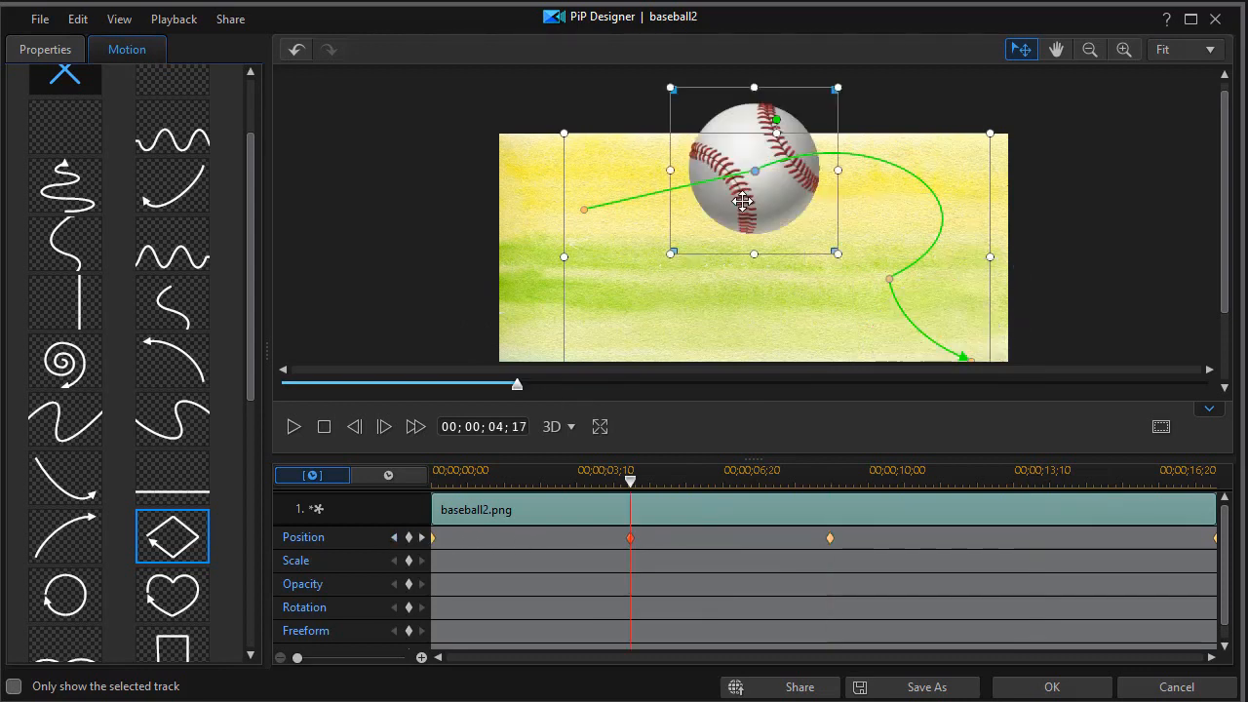
{"action": "left_click_drag", "start_coordinate": [632, 546], "coordinate": [486, 556]}
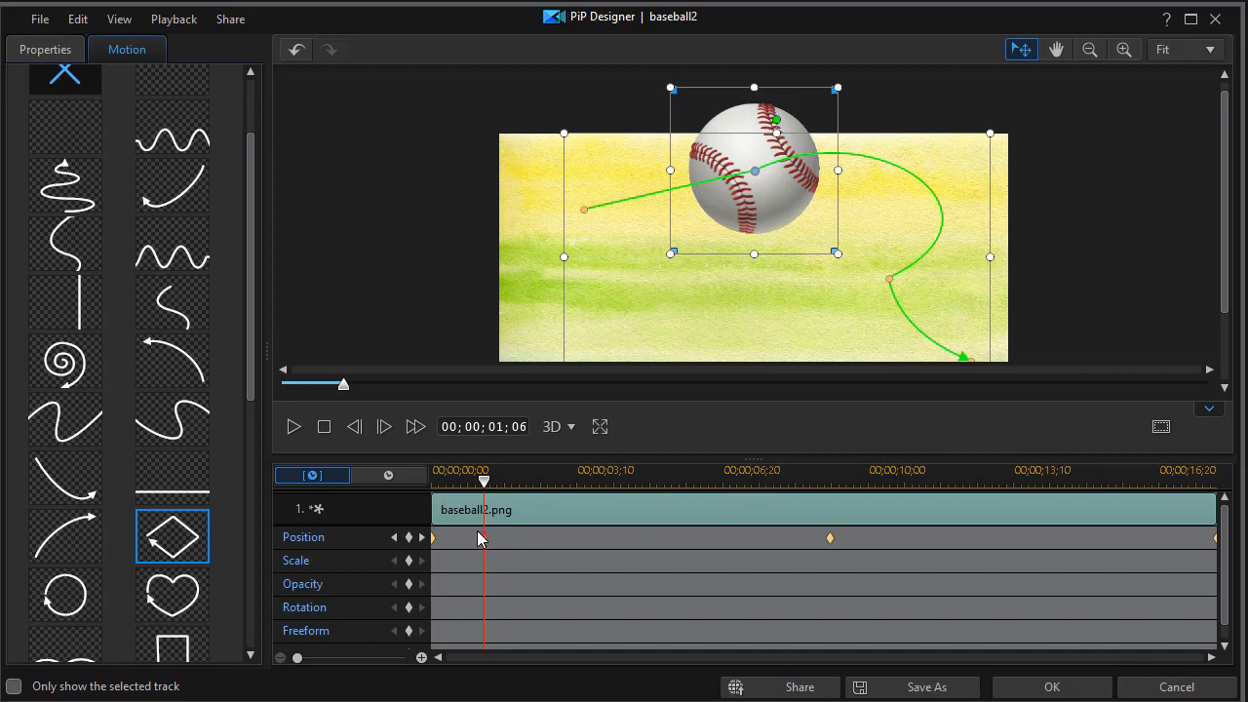
{"action": "left_click_drag", "start_coordinate": [485, 546], "coordinate": [460, 549]}
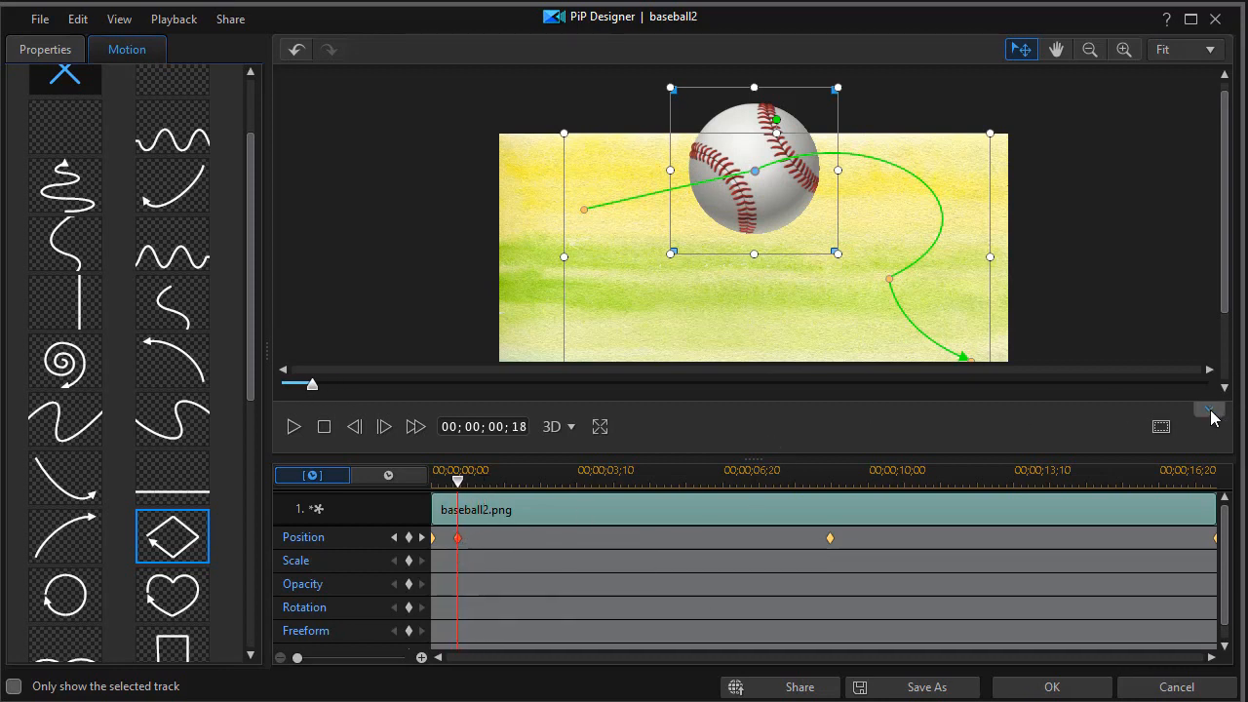
Preview the baseball's motion from the start twice to check its speed between the retimed keyframes.
{"action": "left_click", "coordinate": [294, 427]}
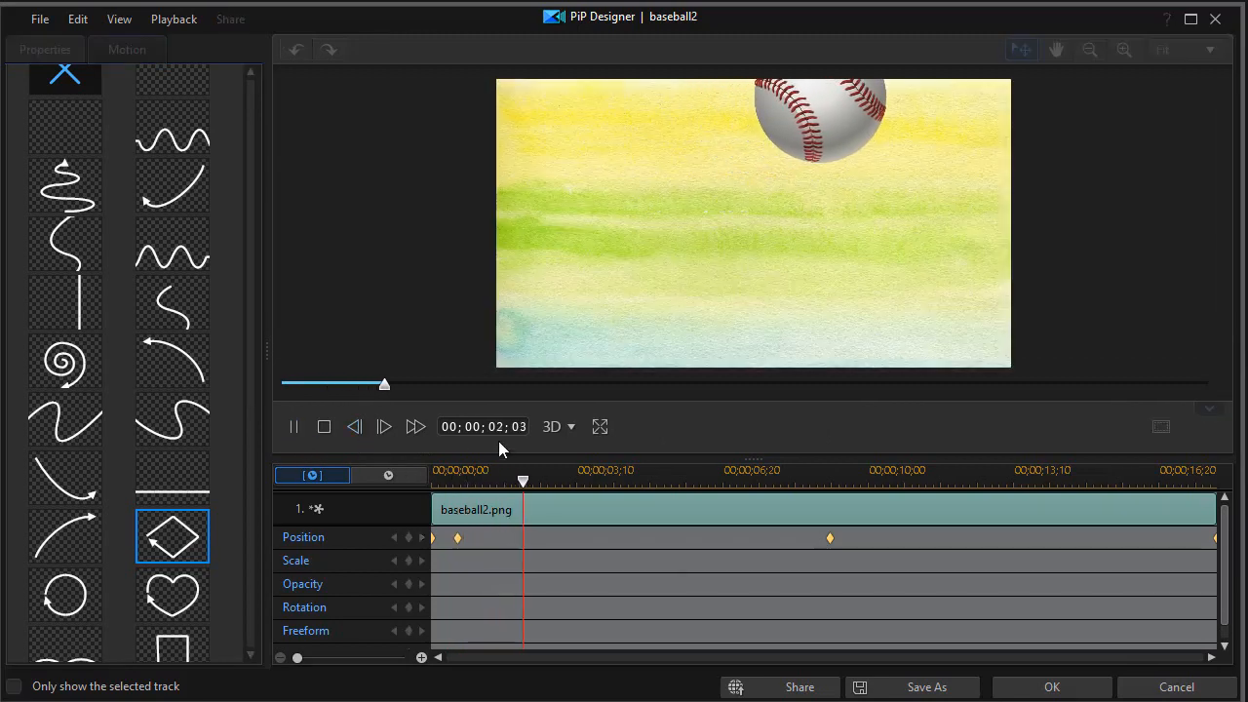
{"action": "left_click", "coordinate": [324, 427]}
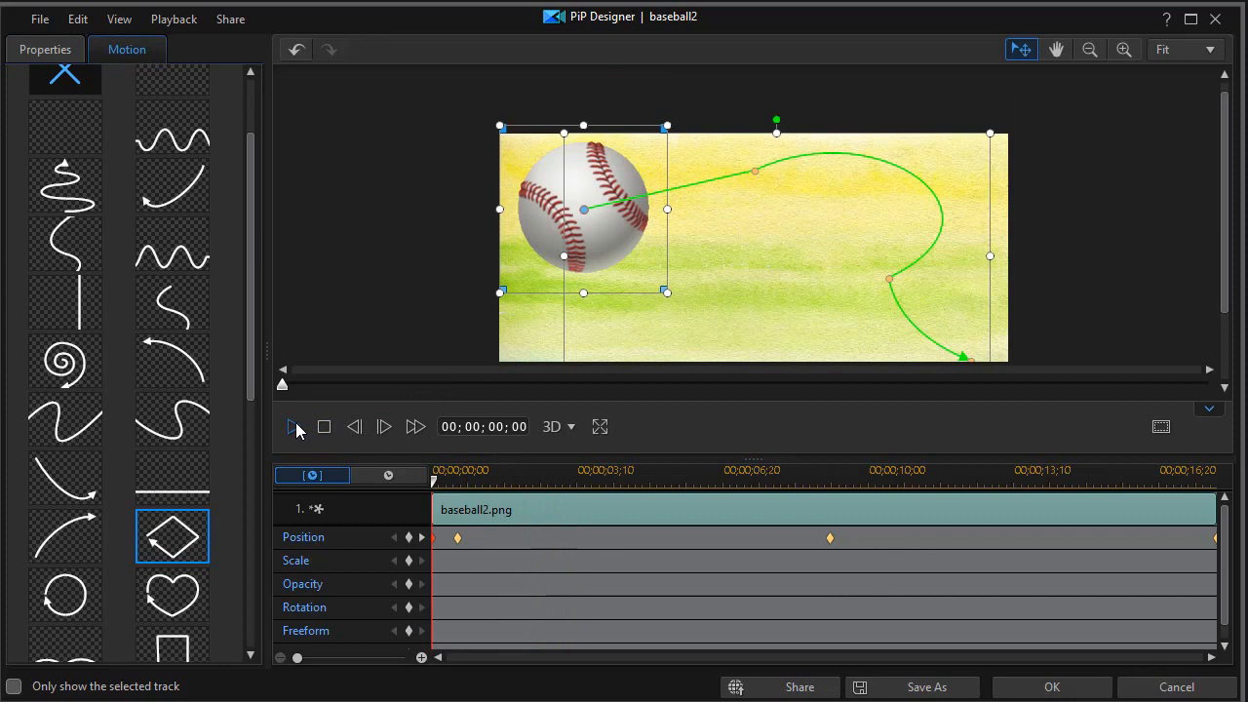
{"action": "left_click", "coordinate": [295, 428]}
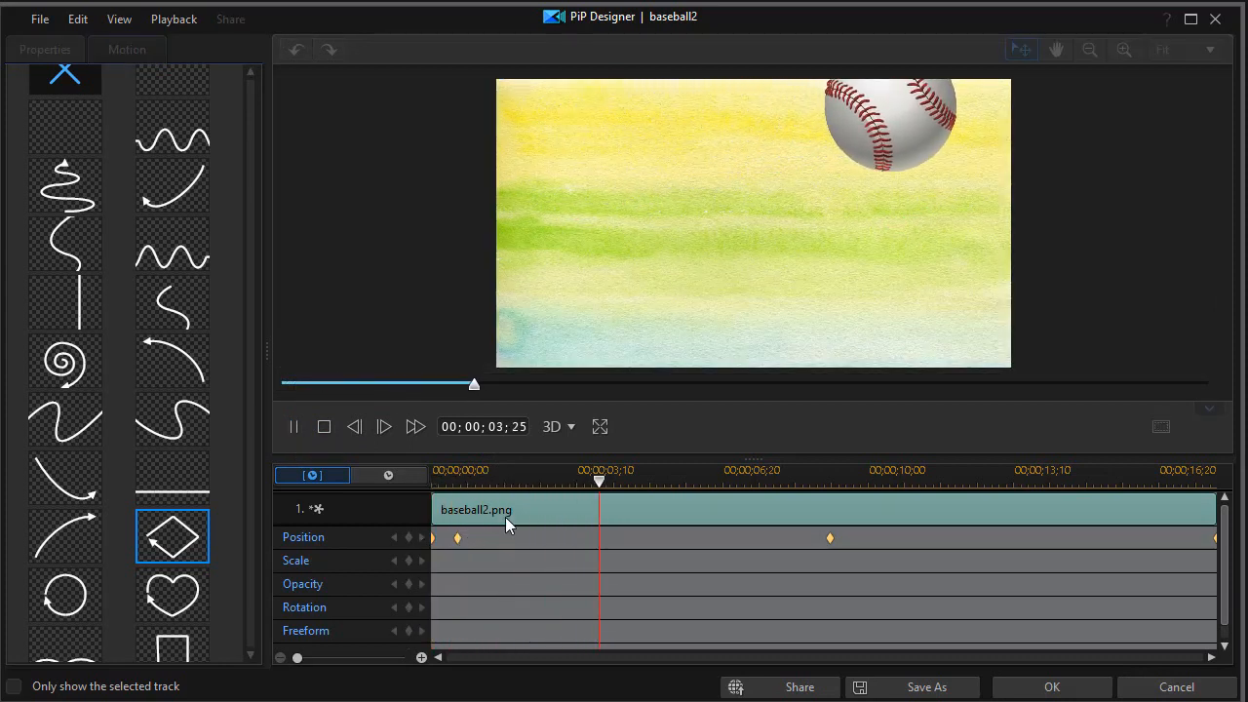
{"action": "left_click", "coordinate": [295, 427]}
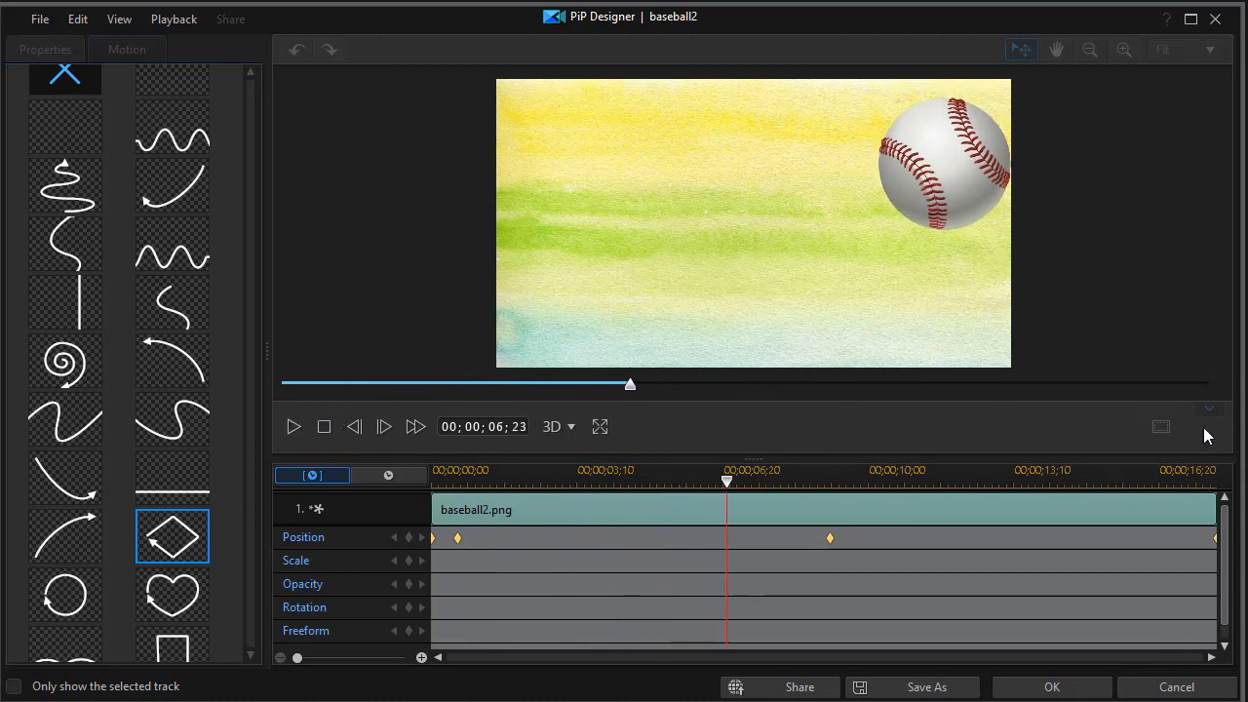
{"action": "left_click", "coordinate": [324, 427]}
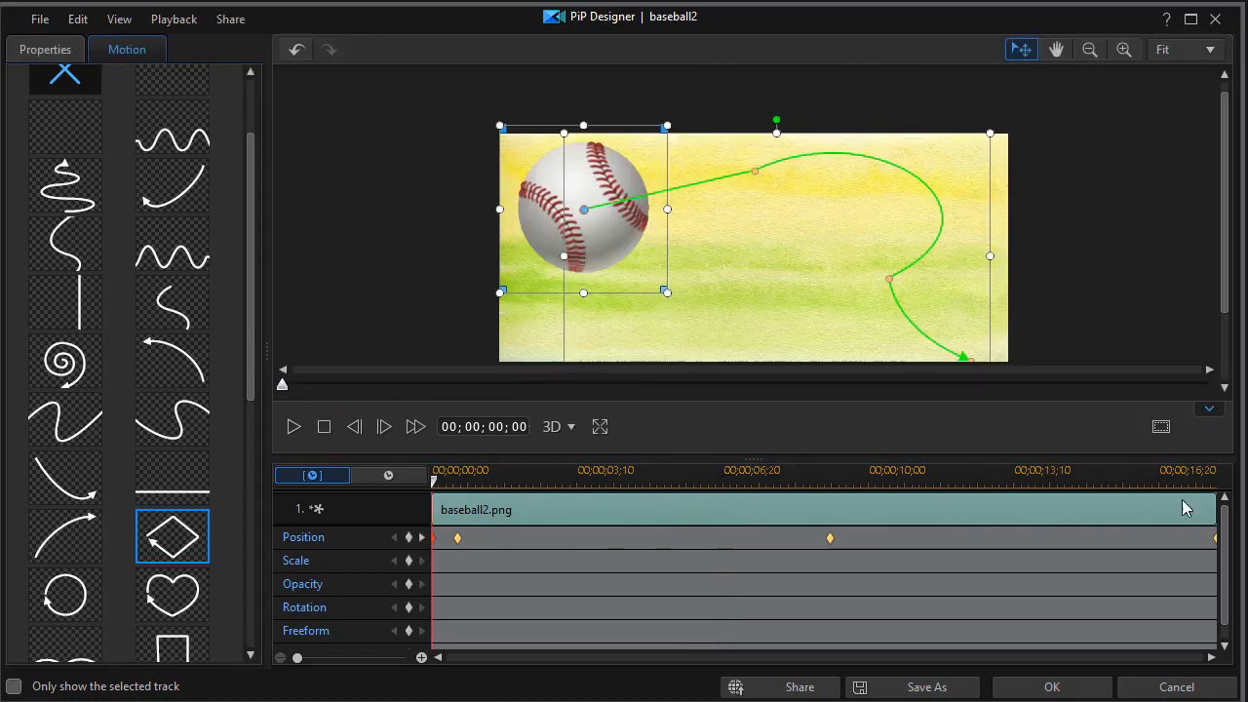
Hide the keyframe timeline, move the path's third node to the frame's lower middle and bow the segment above it to the left.
{"action": "left_click", "coordinate": [1209, 410]}
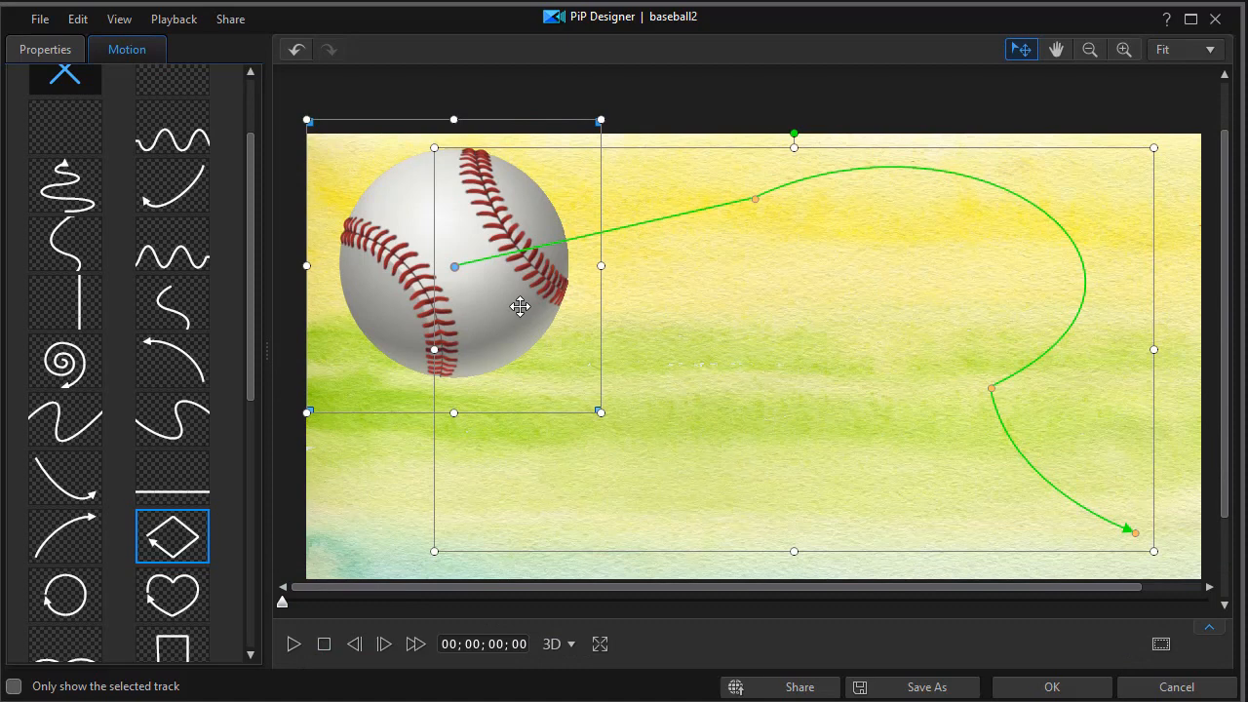
{"action": "left_click_drag", "start_coordinate": [1003, 189], "coordinate": [950, 279]}
{"action": "left_click_drag", "start_coordinate": [997, 390], "coordinate": [783, 455]}
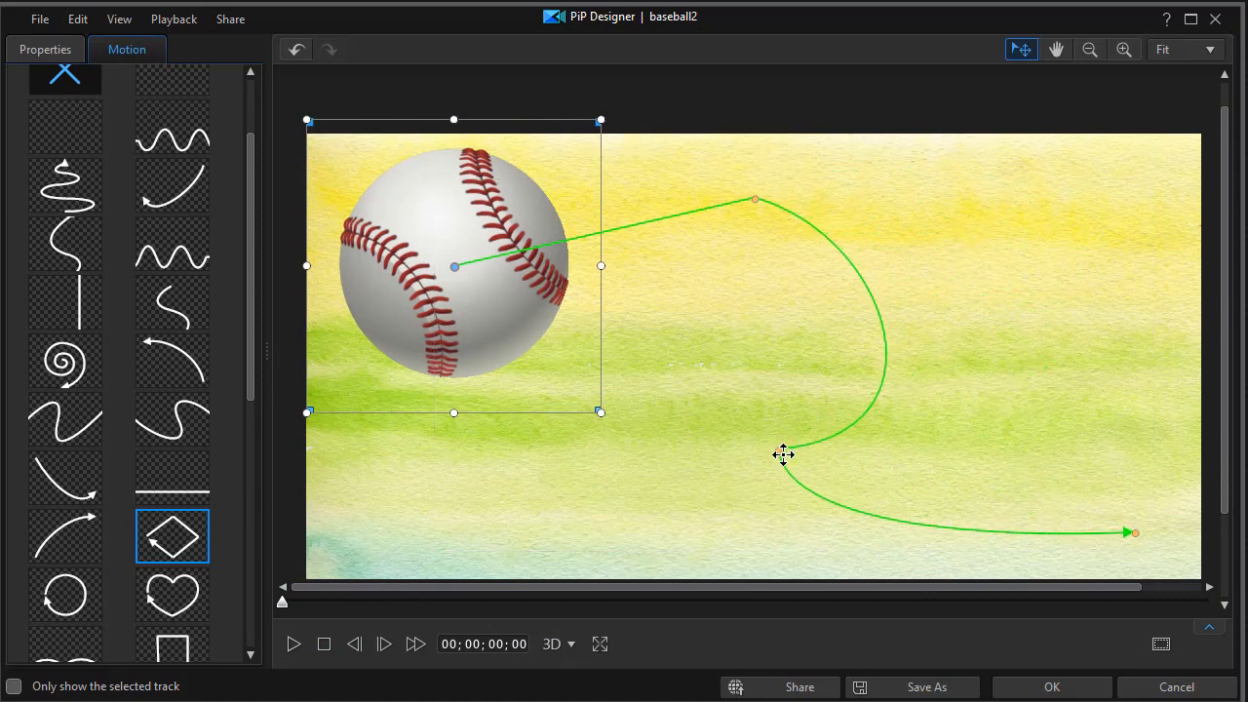
{"action": "left_click_drag", "start_coordinate": [881, 401], "coordinate": [670, 394]}
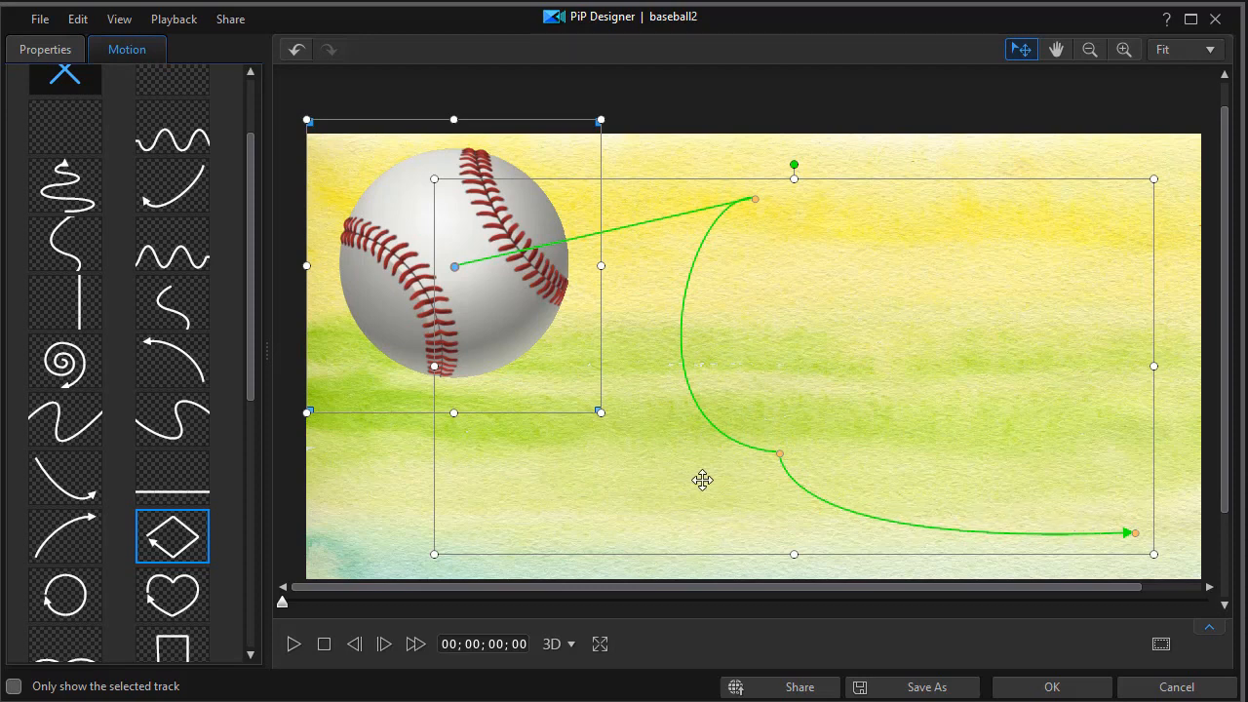
Move the last Position keyframe earlier to 00;00;10;13, hide the keyframe timeline and preview the motion.
{"action": "left_click", "coordinate": [1209, 627]}
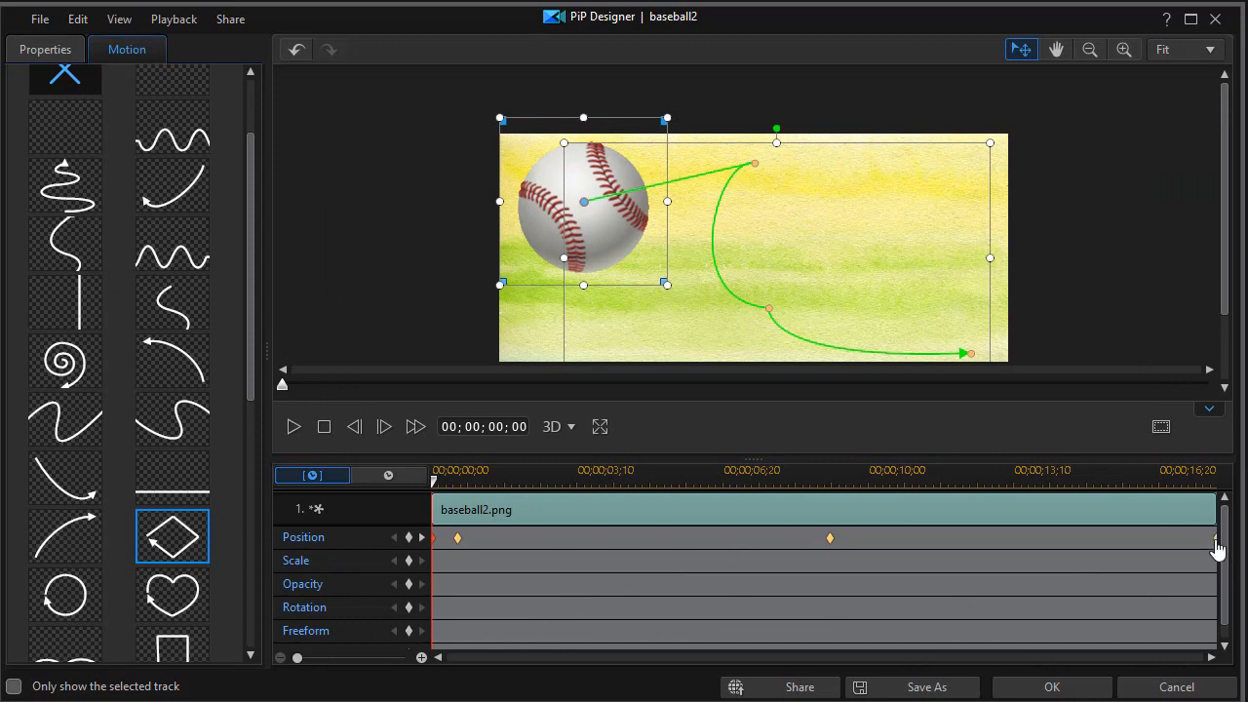
{"action": "left_click_drag", "start_coordinate": [1217, 548], "coordinate": [887, 554]}
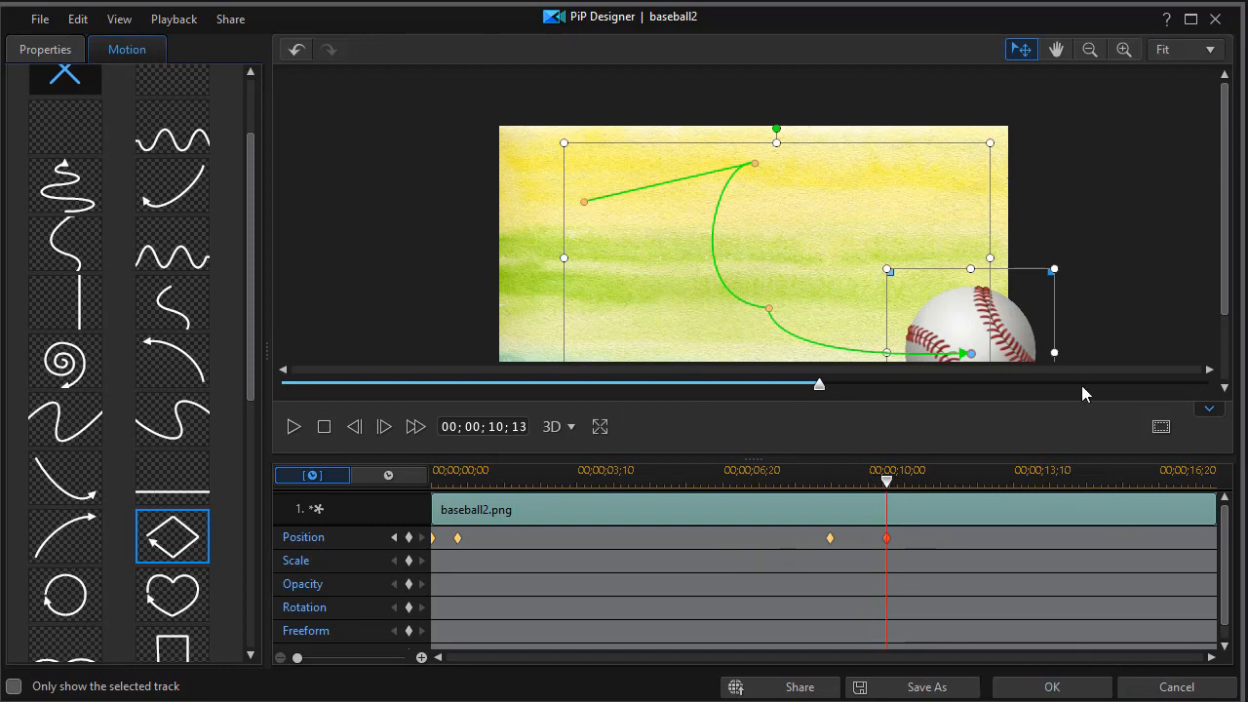
{"action": "left_click", "coordinate": [1209, 409]}
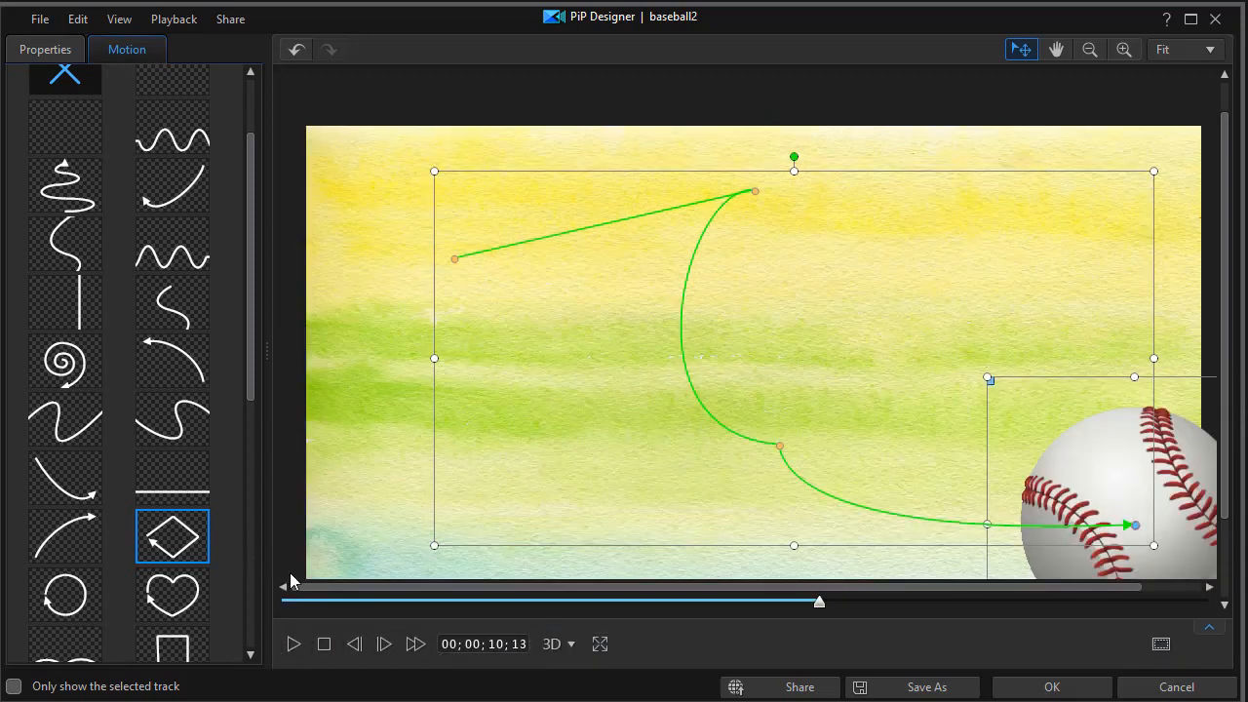
{"action": "left_click", "coordinate": [324, 644]}
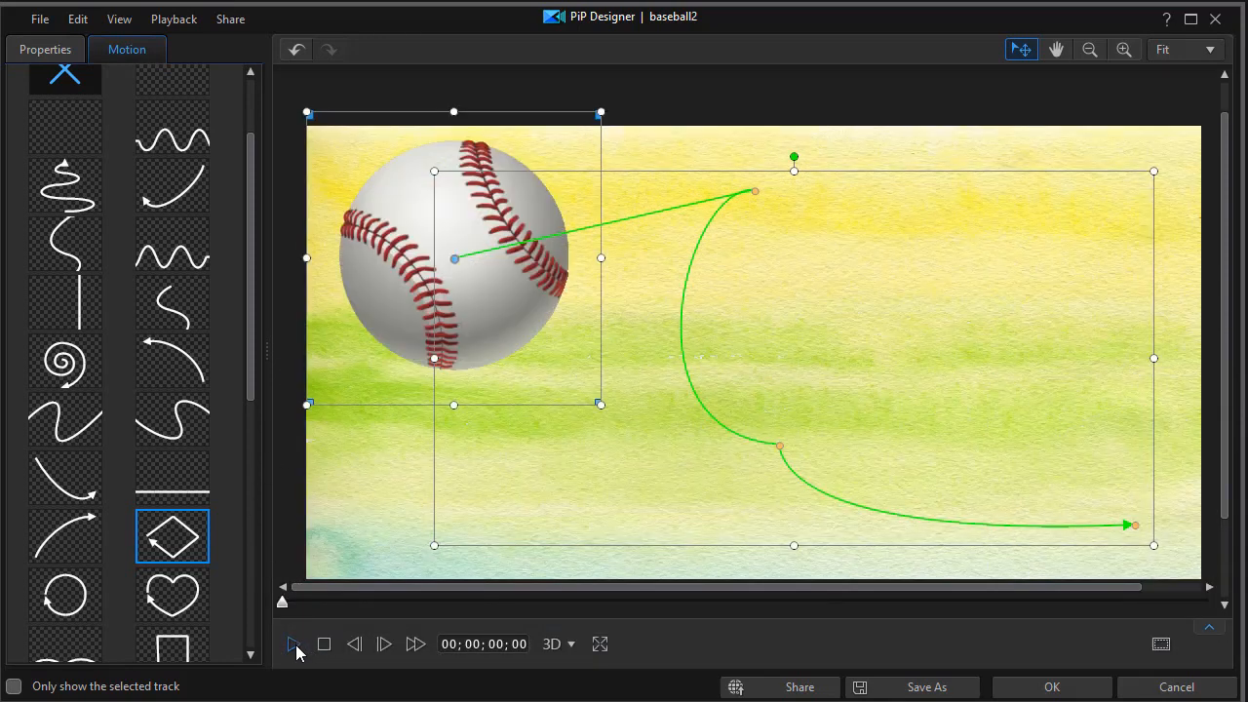
{"action": "left_click", "coordinate": [294, 644]}
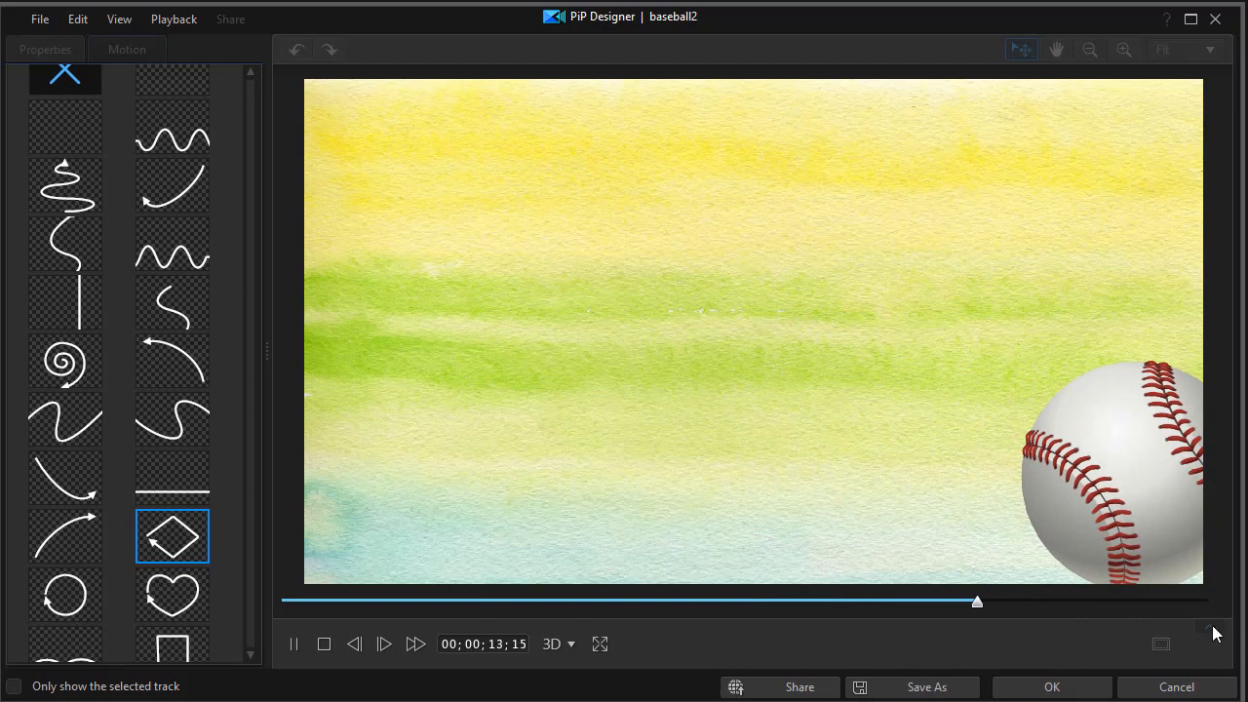
{"action": "left_click", "coordinate": [325, 643]}
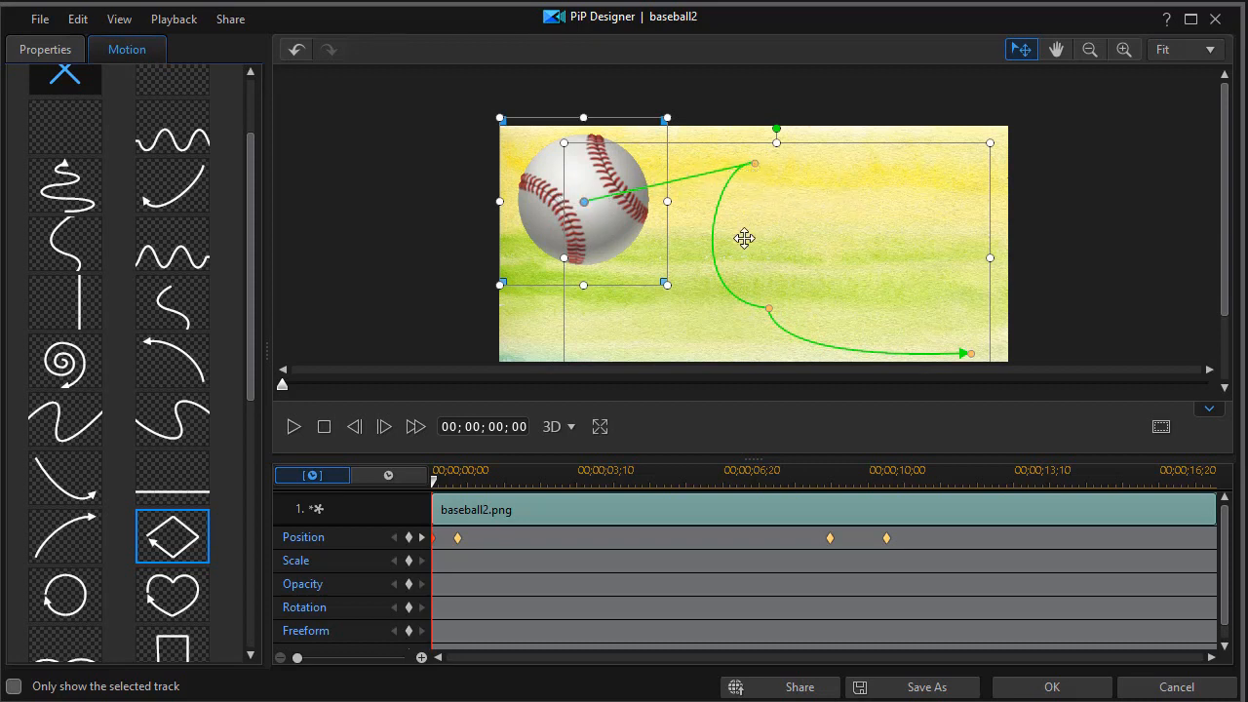
Hide the keyframe timeline, bow the path's middle segment to the right and move its third node near the frame's right edge.
{"action": "left_click", "coordinate": [1210, 410]}
{"action": "left_click_drag", "start_coordinate": [747, 184], "coordinate": [897, 256]}
{"action": "left_click_drag", "start_coordinate": [783, 448], "coordinate": [1131, 330]}
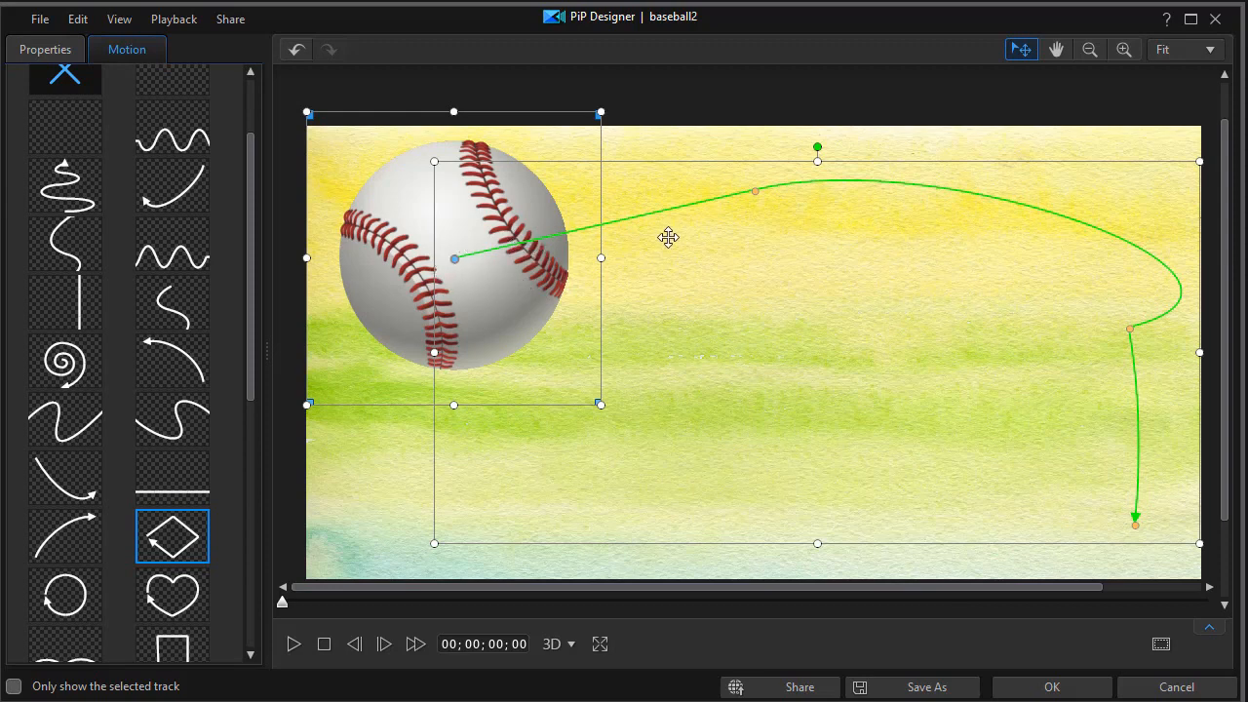
Bow the path's first segment downward and move its second node farther right.
{"action": "left_click", "coordinate": [635, 220]}
{"action": "left_click_drag", "start_coordinate": [636, 220], "coordinate": [625, 295]}
{"action": "left_click_drag", "start_coordinate": [758, 192], "coordinate": [861, 200]}
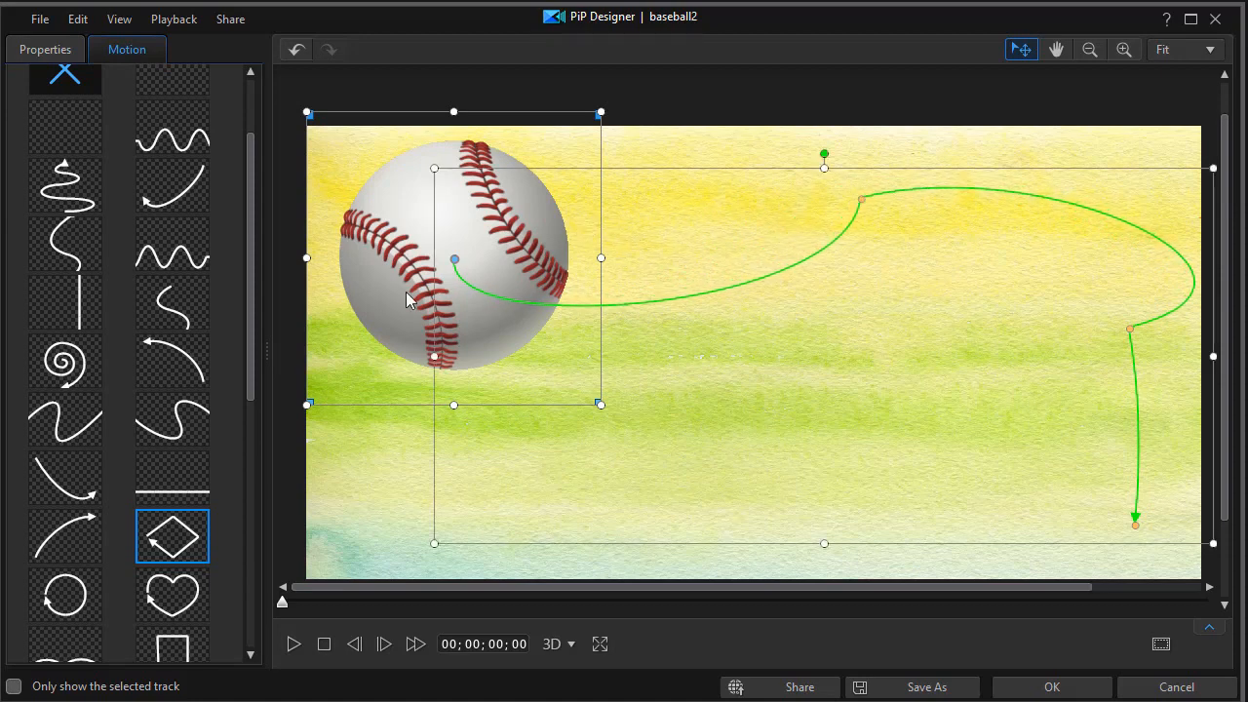
Save the modified motion as a custom path and filter the path list by Custom Paths, Default Paths and All Paths.
{"action": "scroll", "coordinate": [256, 166], "scroll_direction": "up", "scroll_amount": 3}
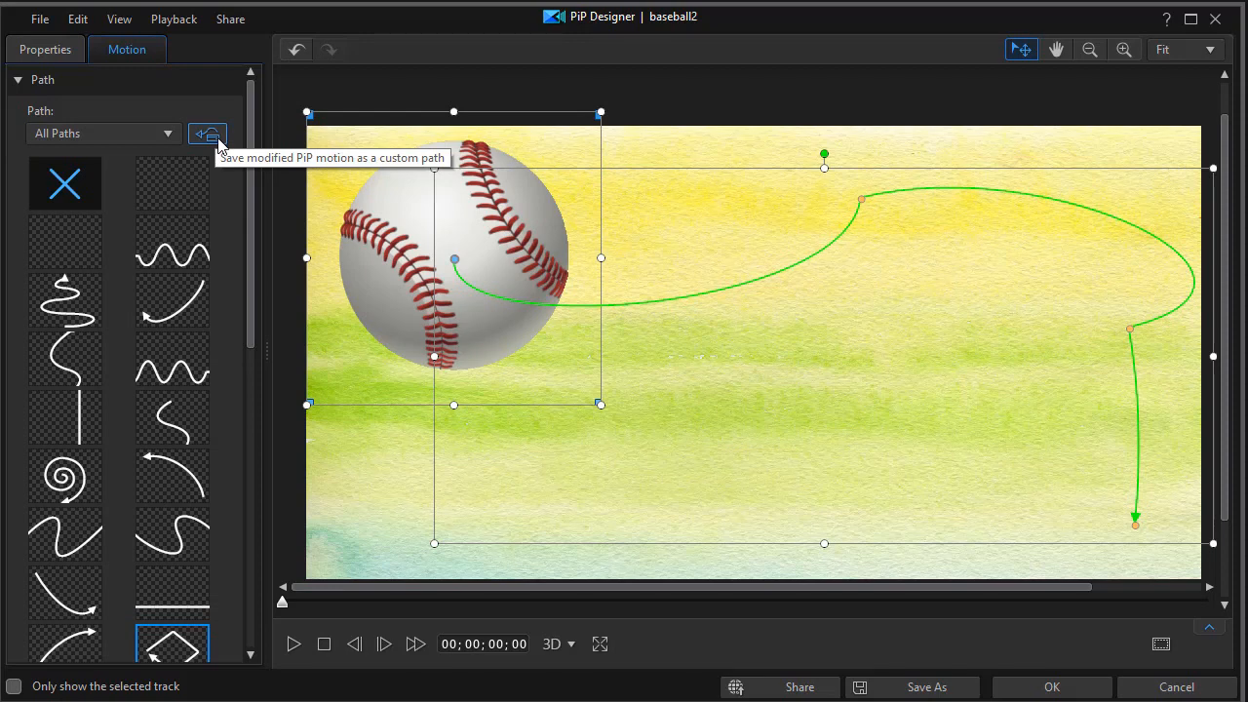
{"action": "left_click", "coordinate": [214, 139]}
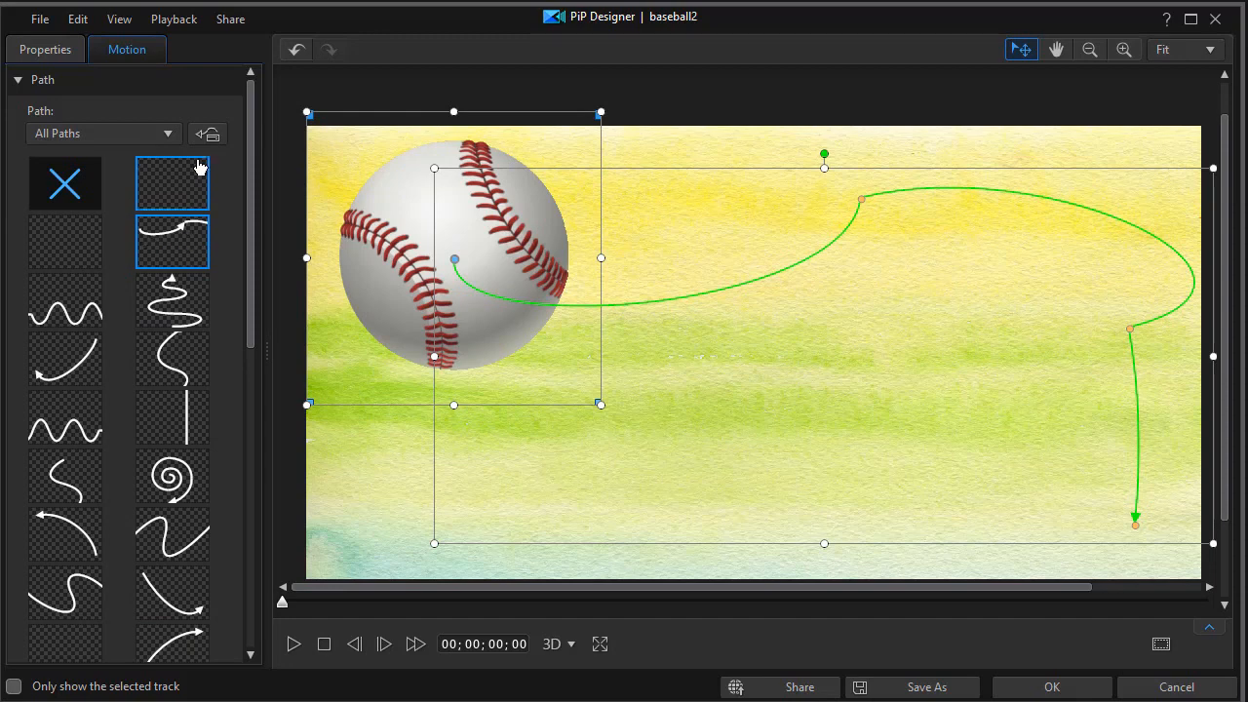
{"action": "left_click", "coordinate": [169, 134]}
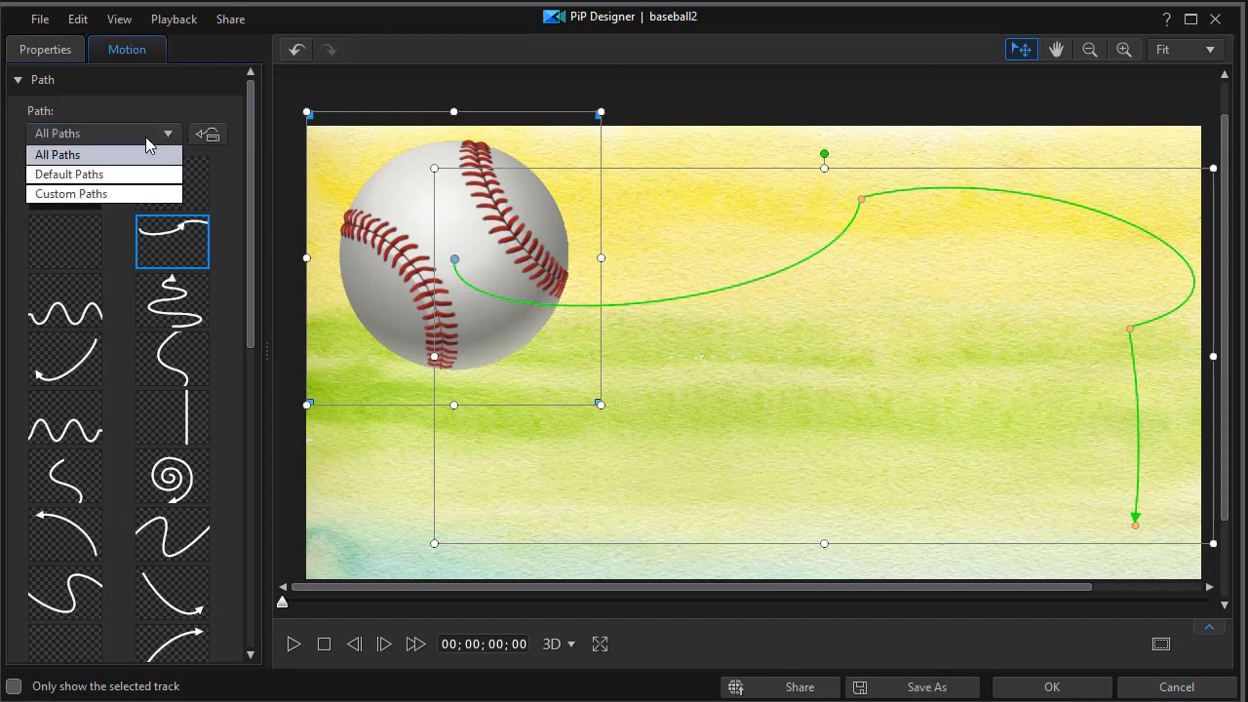
{"action": "left_click", "coordinate": [132, 194]}
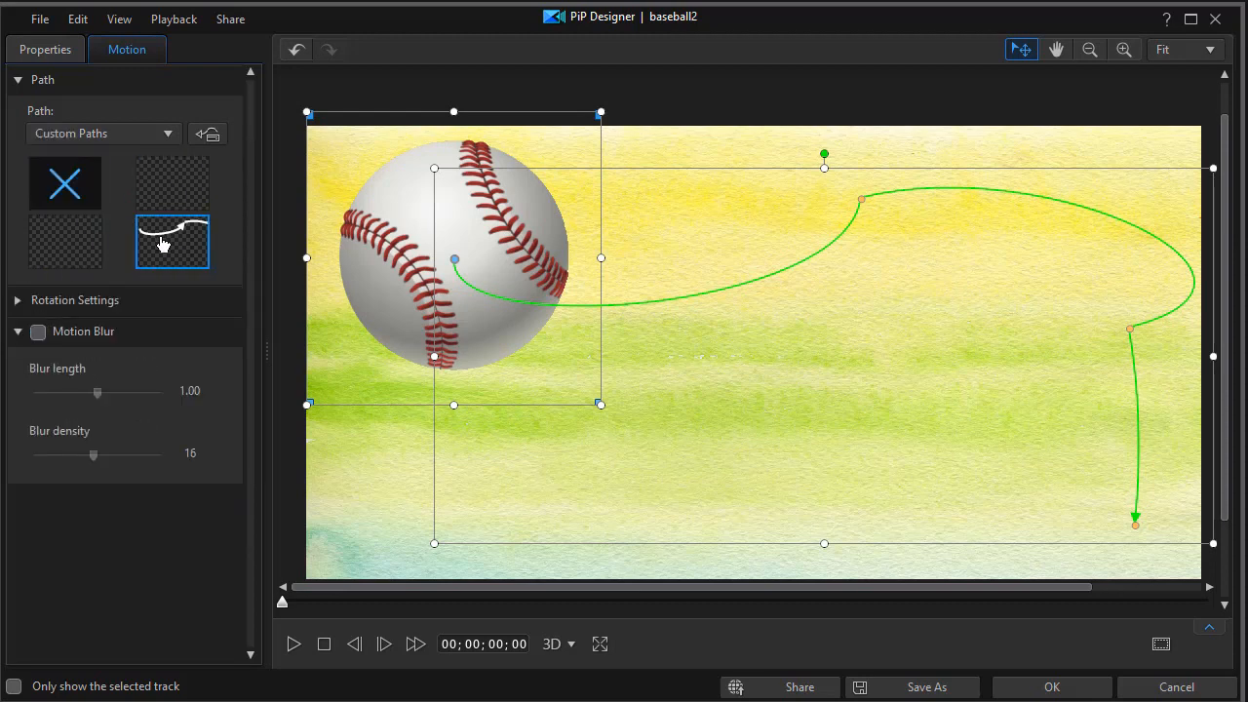
{"action": "left_click", "coordinate": [169, 137]}
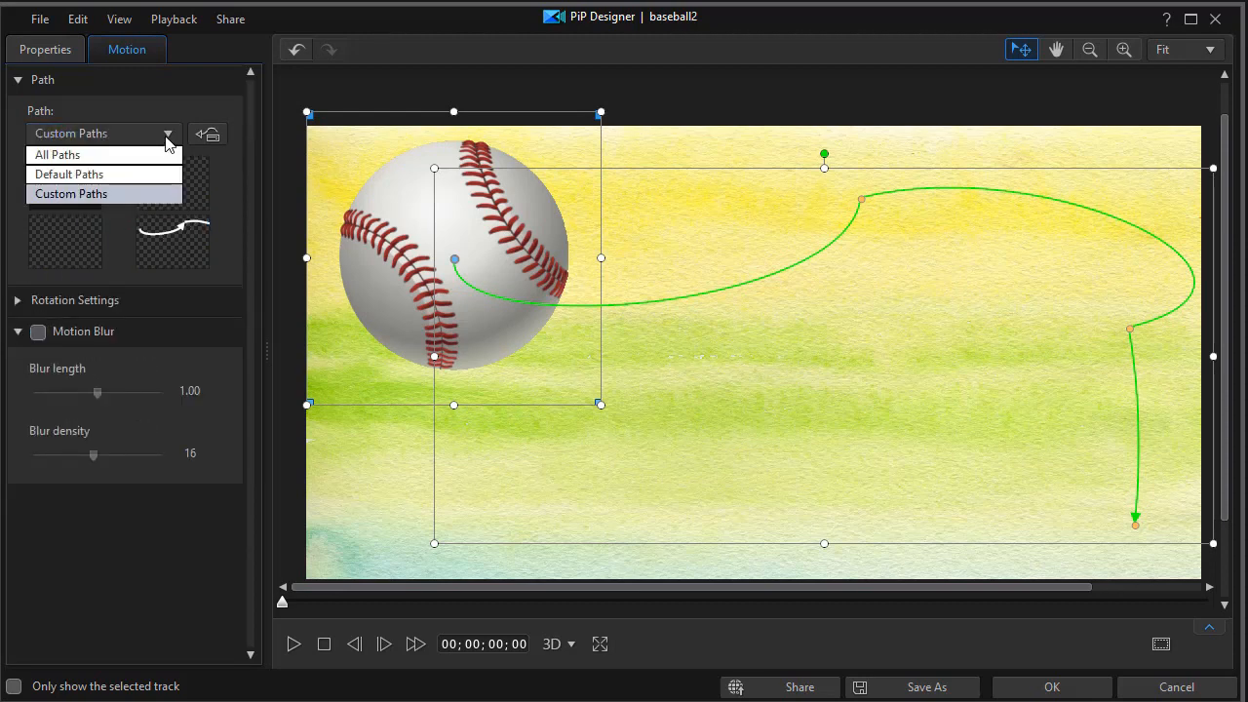
{"action": "left_click", "coordinate": [136, 172]}
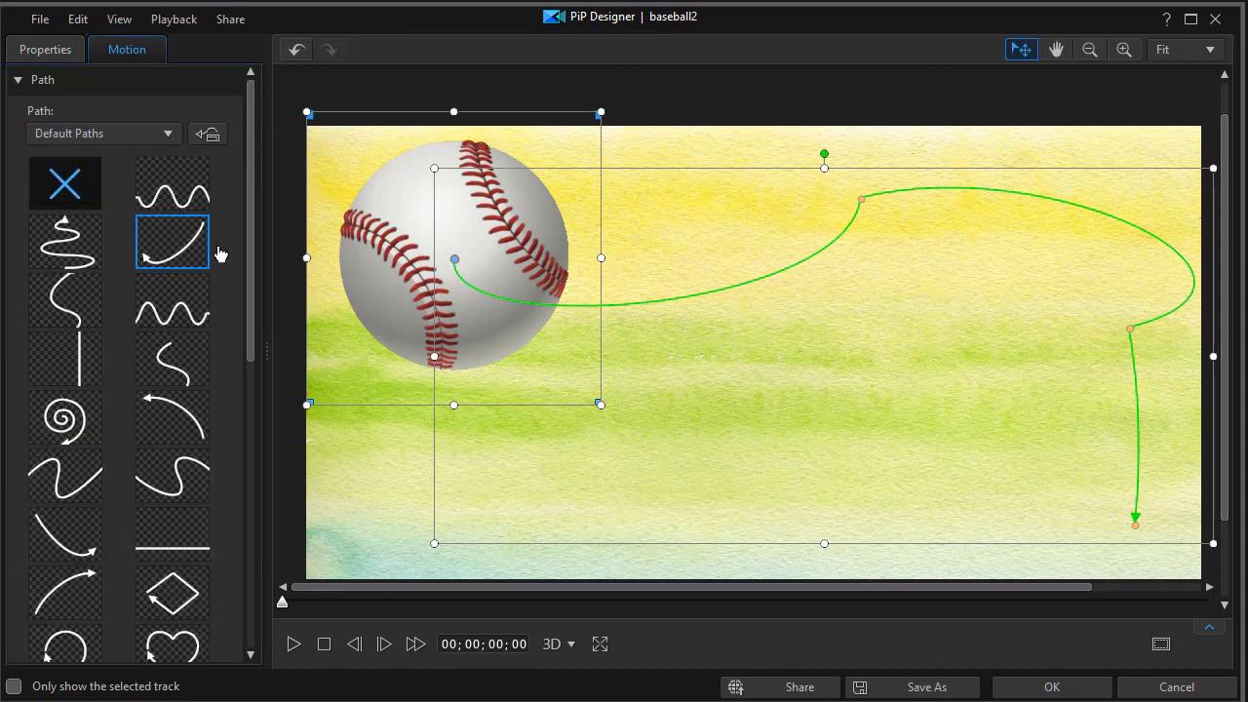
{"action": "left_click", "coordinate": [171, 137]}
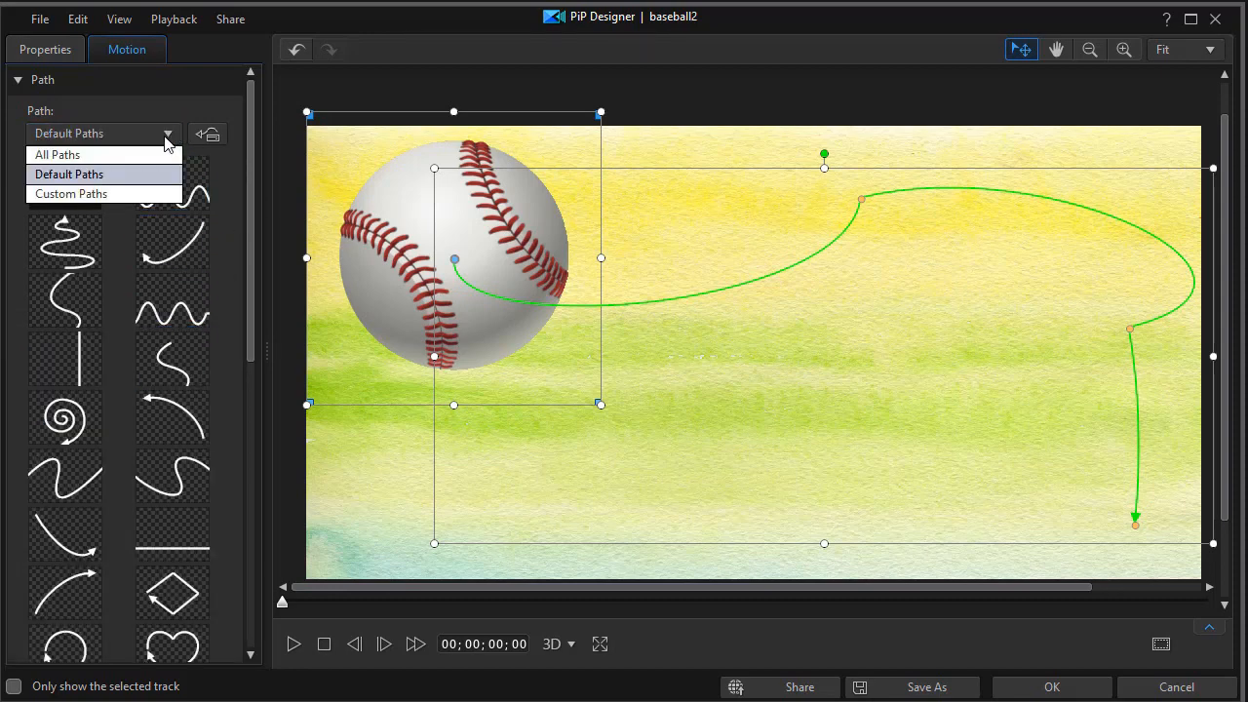
{"action": "left_click", "coordinate": [140, 156]}
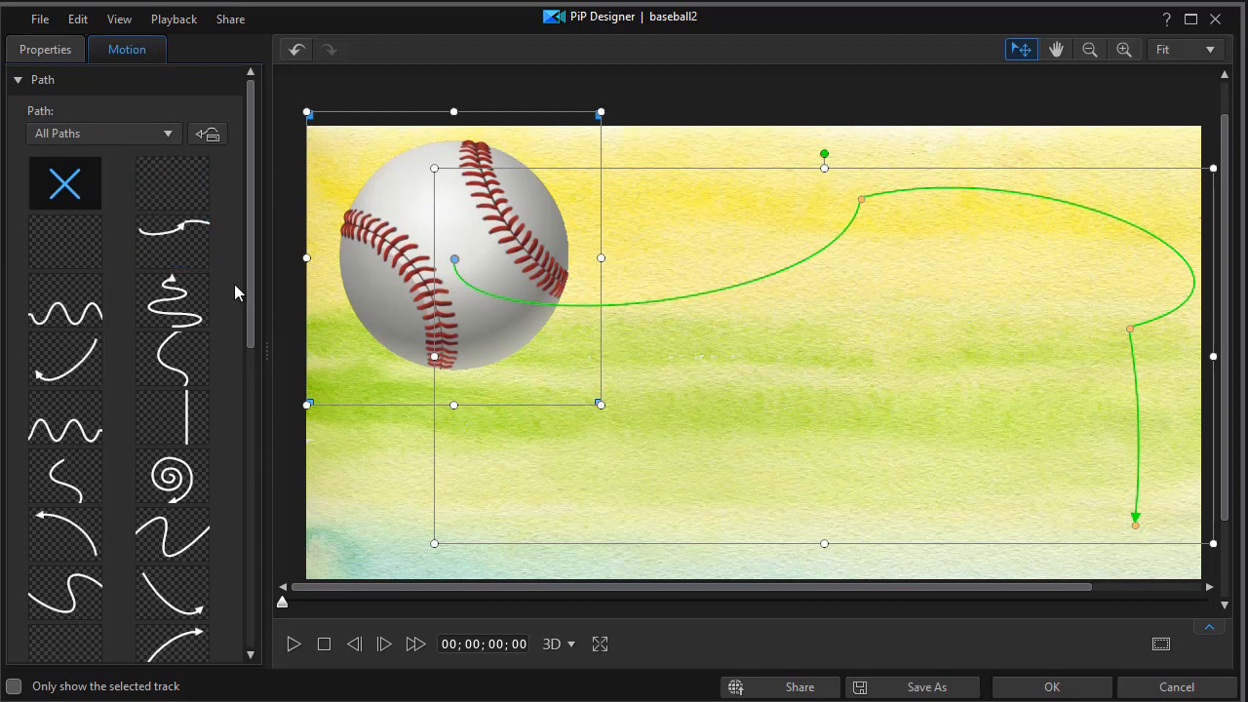
Check the Remove Path option on the saved custom path, apply the blank custom path above it, and select the saved path again.
{"action": "right_click", "coordinate": [161, 244]}
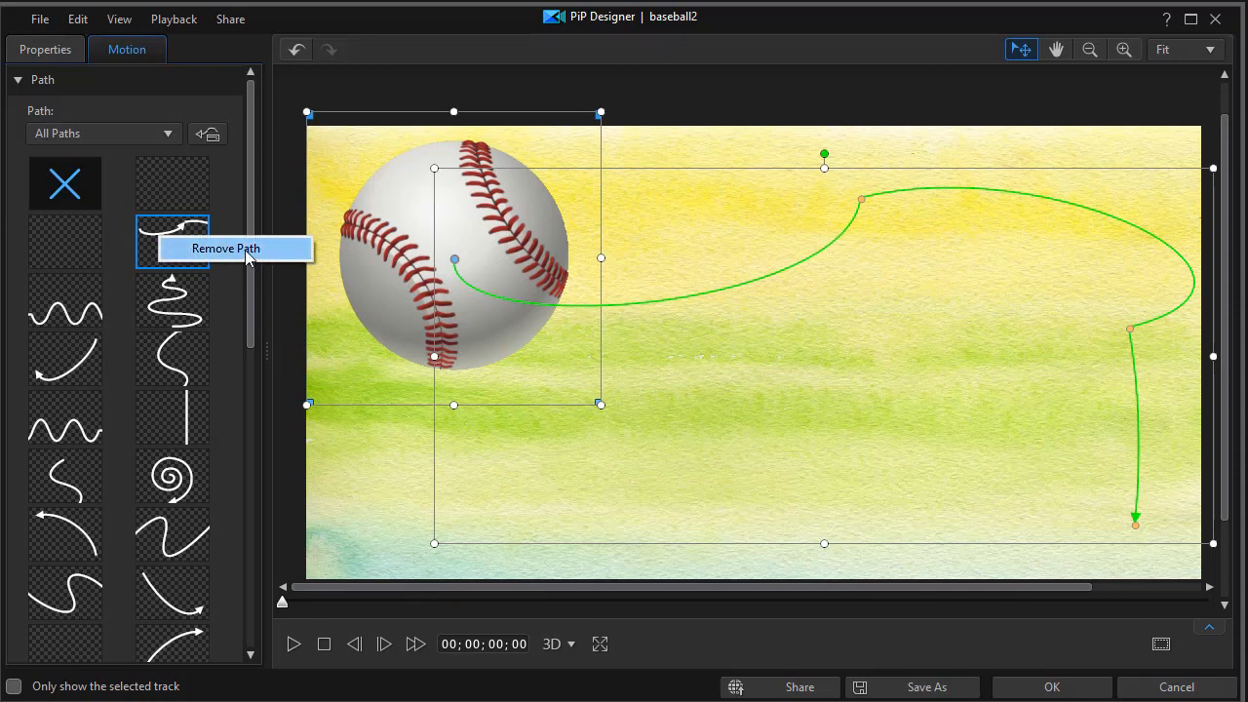
{"action": "left_click", "coordinate": [175, 182]}
{"action": "left_click", "coordinate": [189, 241]}
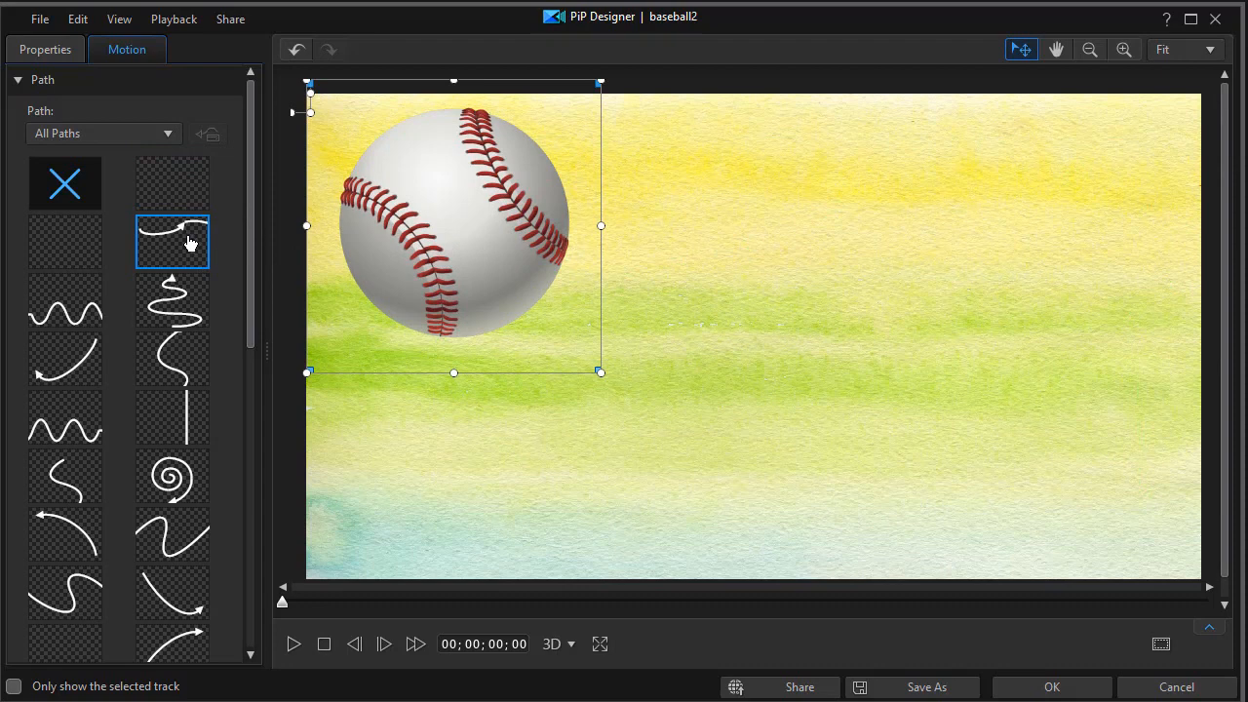